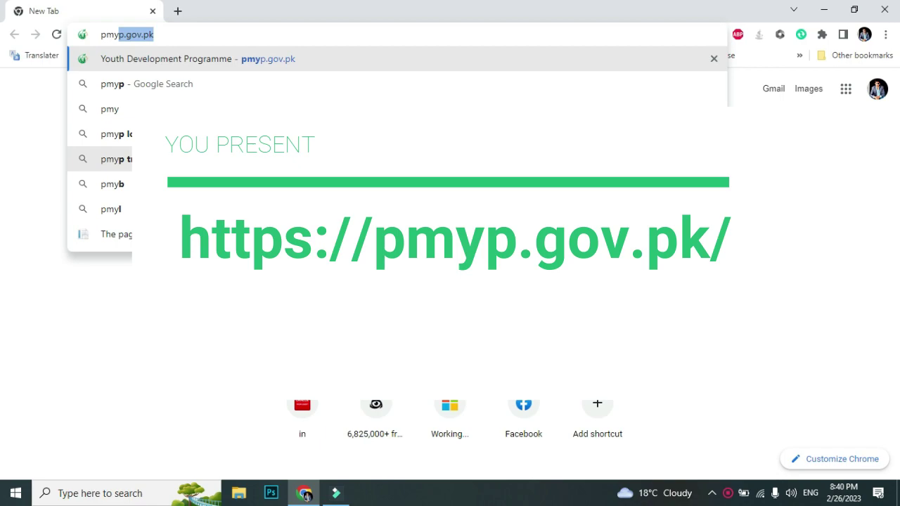
Step: Open the pmyp.gov.pk website and go to the loan application for the PM's Youth Business & Agriculture Loan Scheme
key("Return")
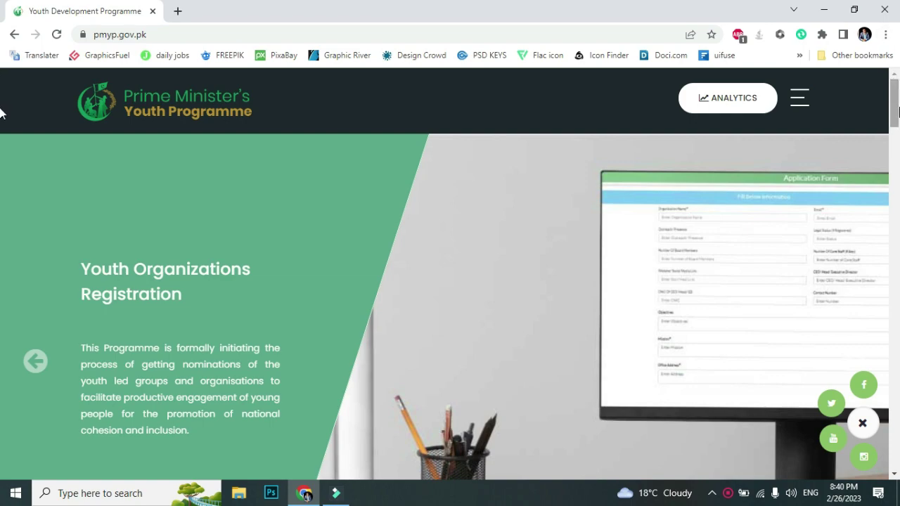
left_click_drag(898, 112, 899, 166)
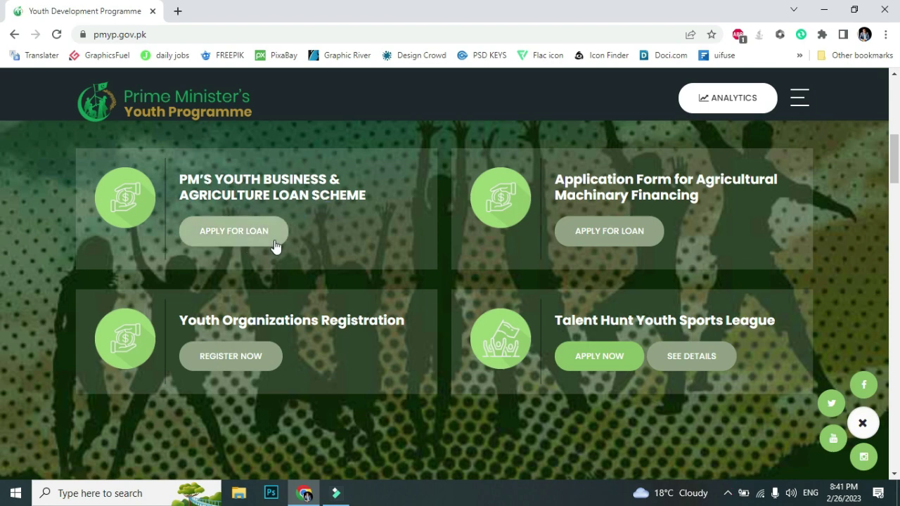
left_click(232, 252)
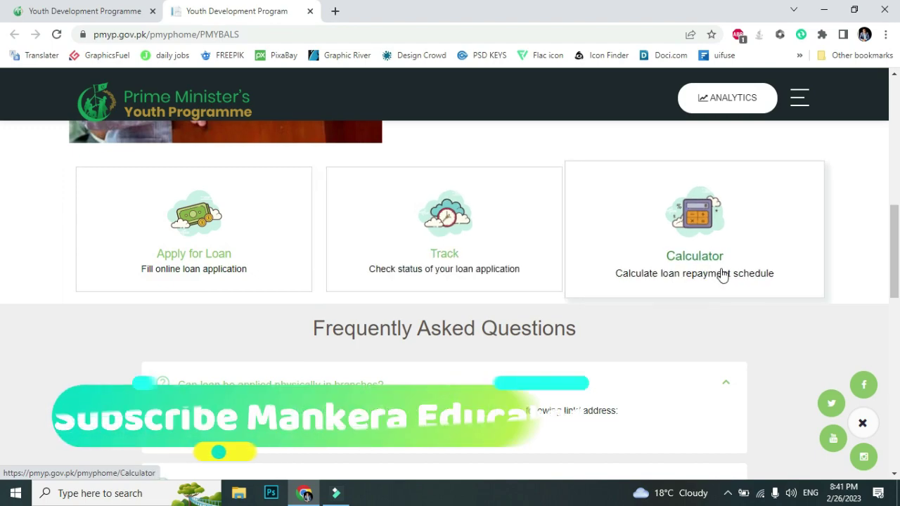
left_click(189, 262)
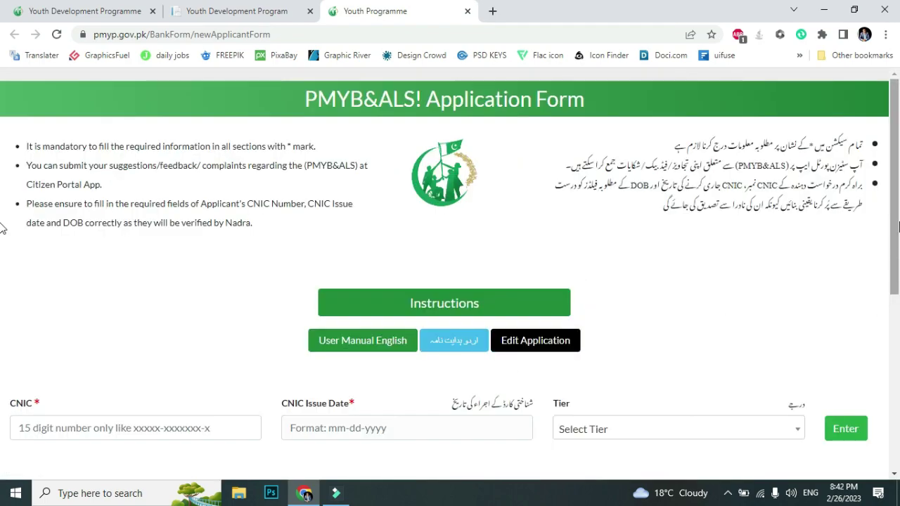
Step: Review the loan tiers and submit the applicant's CNIC, CNIC issue date and the tier "Tier 1 (T1) Loans- UPTO RS. 500,000"
scroll(898, 244, "down", 1)
left_click_drag(898, 242, 898, 292)
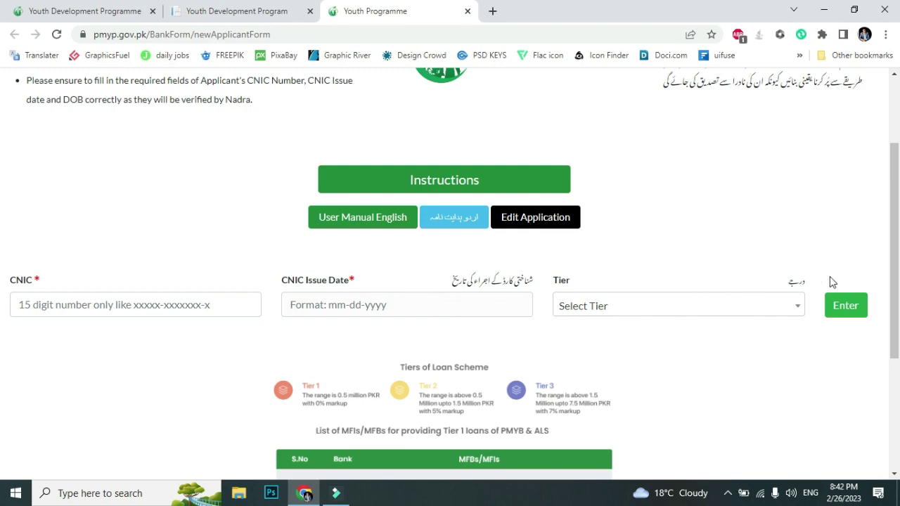
left_click_drag(898, 273, 896, 385)
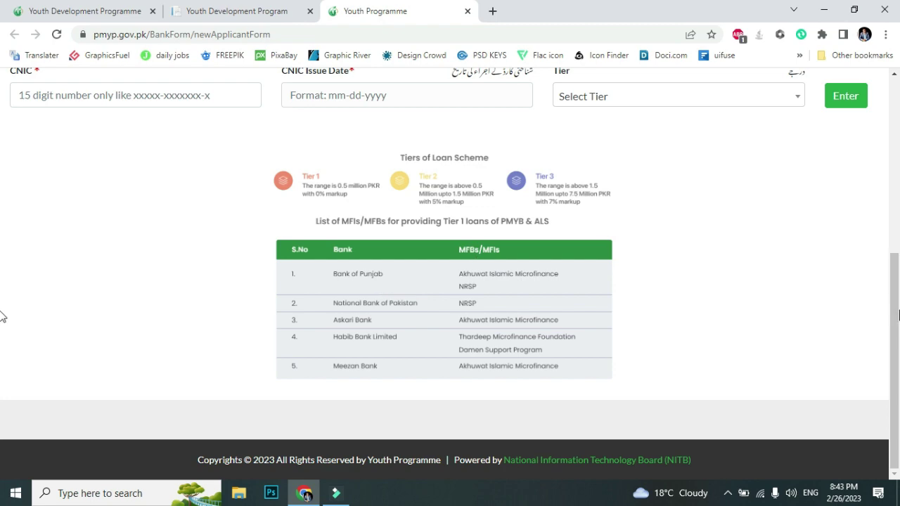
scroll(2, 312, "up", 2)
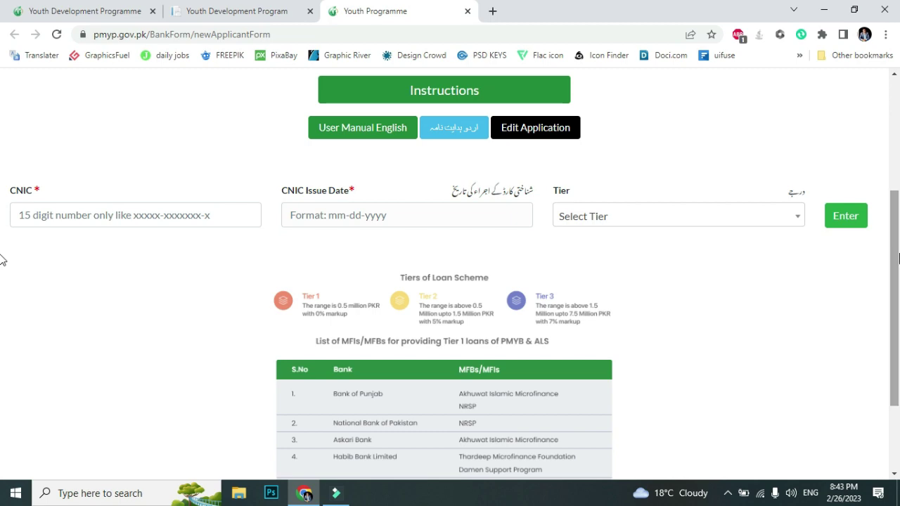
scroll(2, 239, "up", 1)
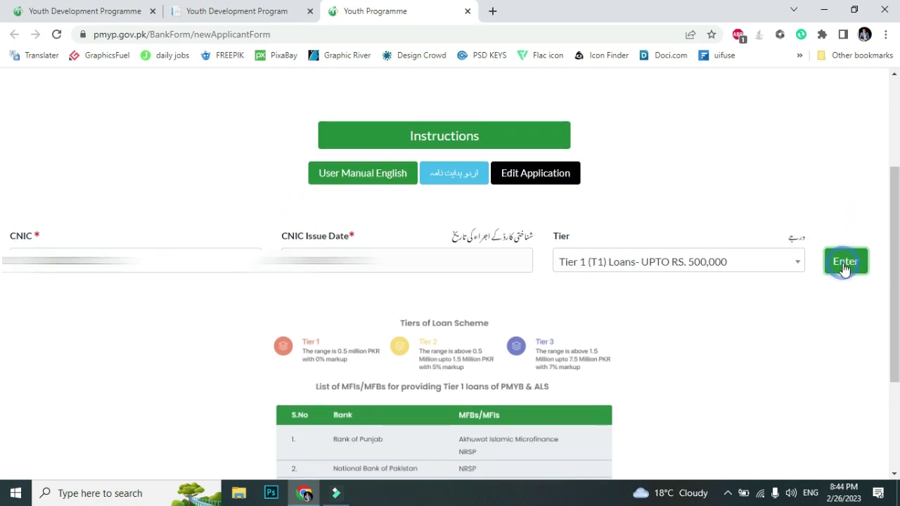
left_click(845, 266)
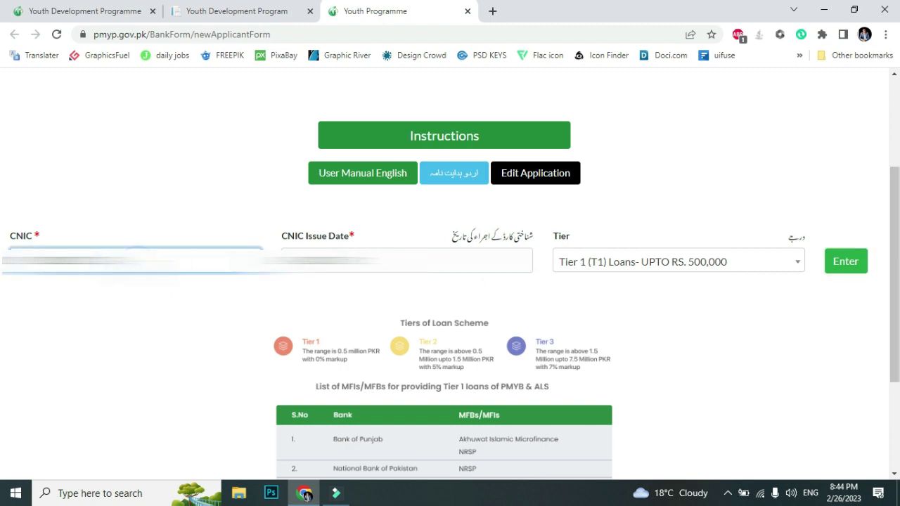
left_click(843, 267)
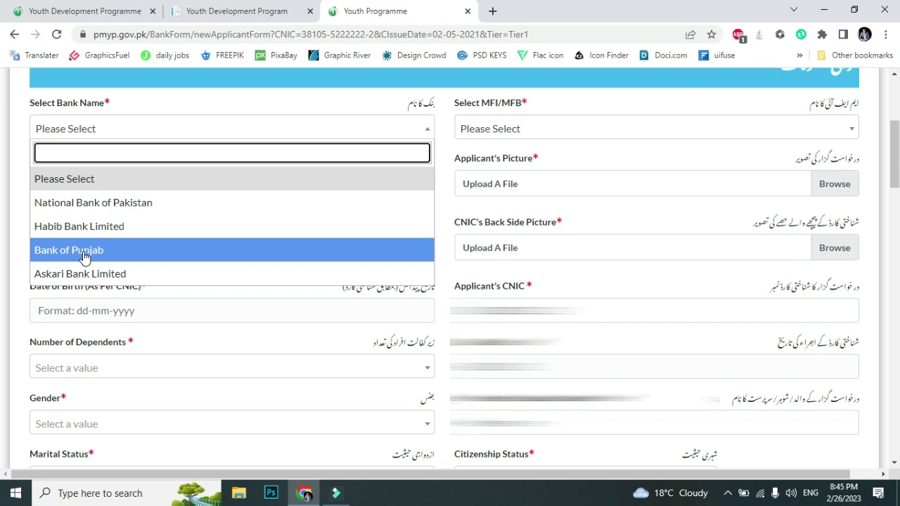
Step: Select Bank of Punjab with Akhuwat Islamic Microfinance as the MFI/MFB, and fill in the applicant's name
left_click(84, 257)
left_click(542, 130)
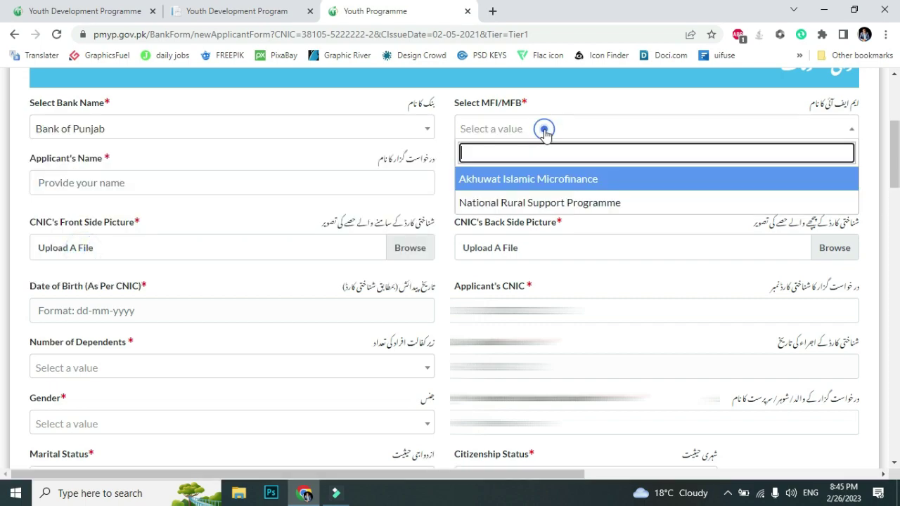
left_click(581, 184)
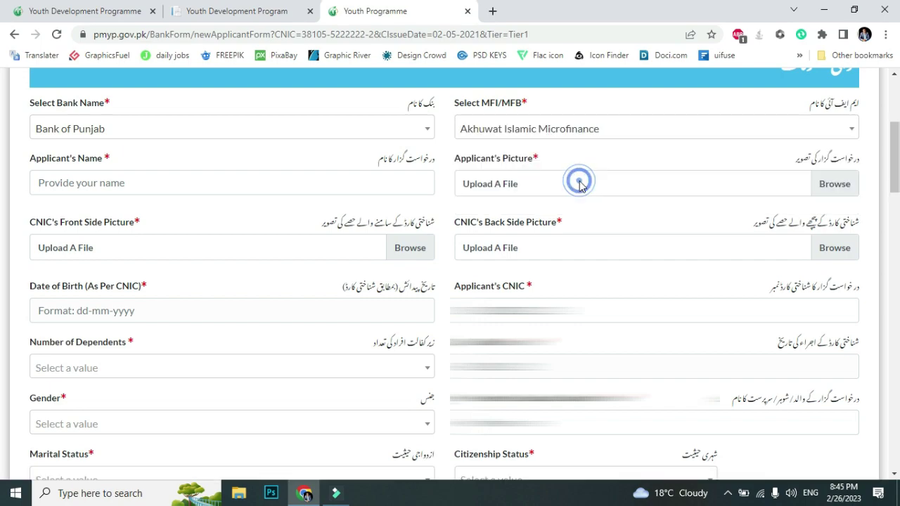
left_click(100, 186)
key("ctrl+v")
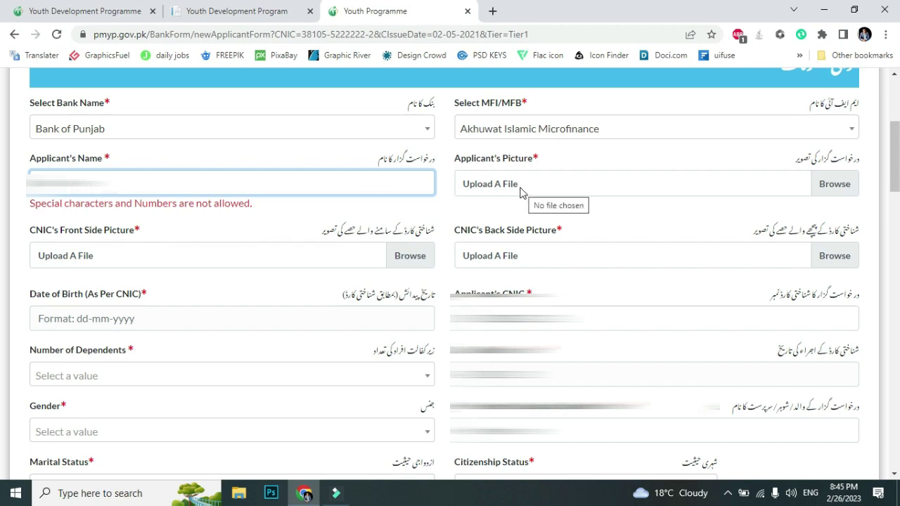
Step: Upload the image file 2 from the Desktop folder as the applicant's picture
left_click(496, 187)
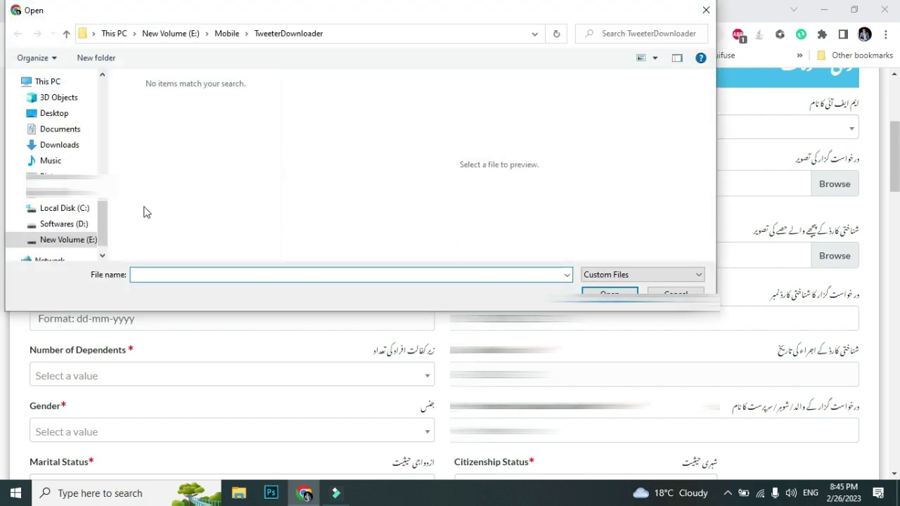
left_click(63, 116)
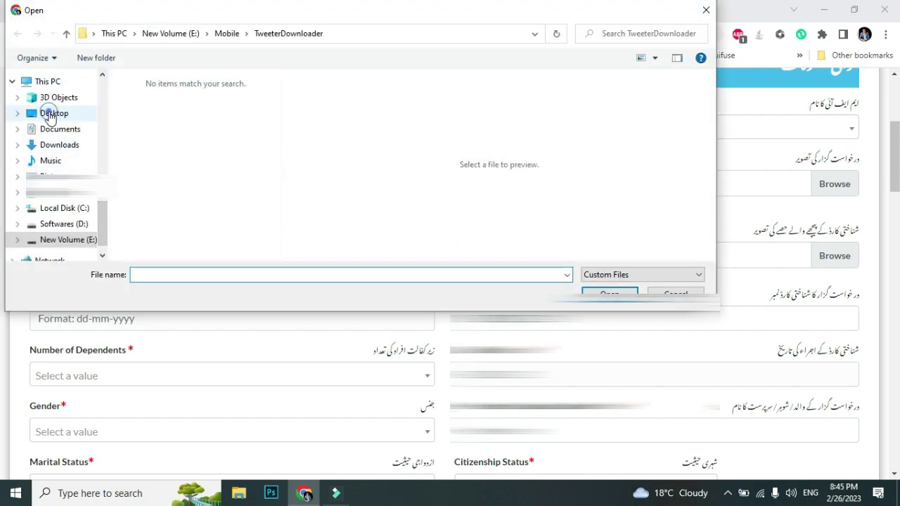
left_click(182, 126)
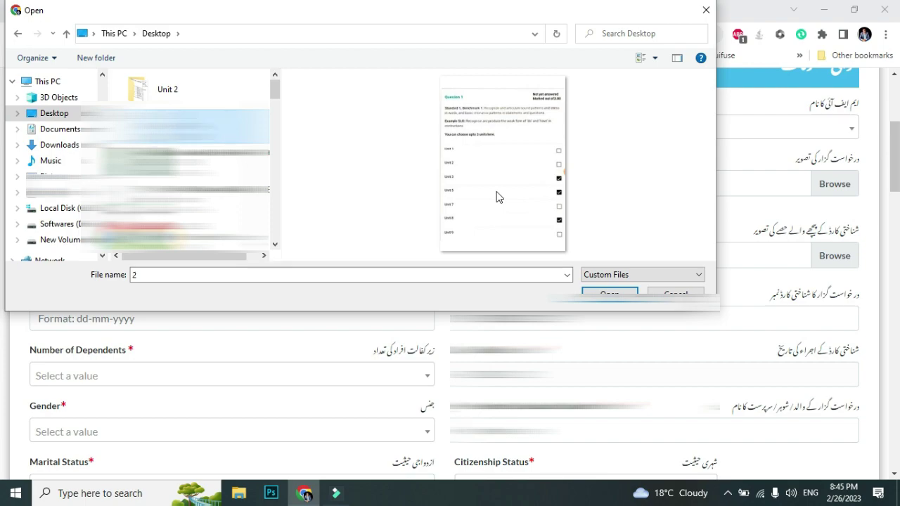
key("Return")
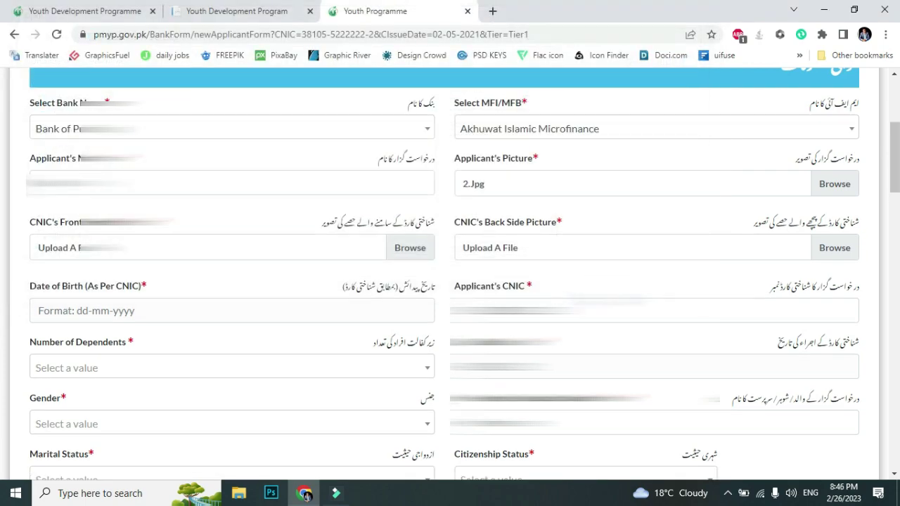
Step: Upload 7ff9314b-c649-43c1-b0e6-4f29382bddac from the Desktop folder as the CNIC's front side picture
left_click(399, 259)
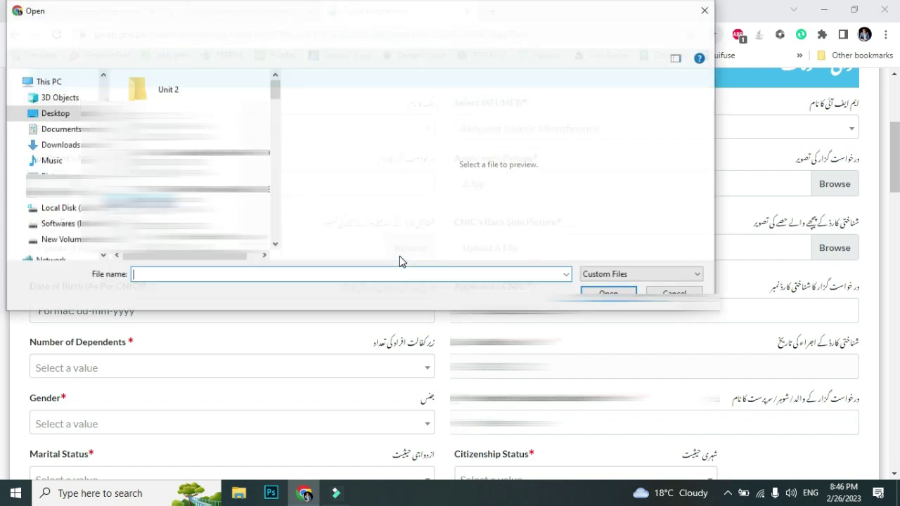
left_click(21, 194)
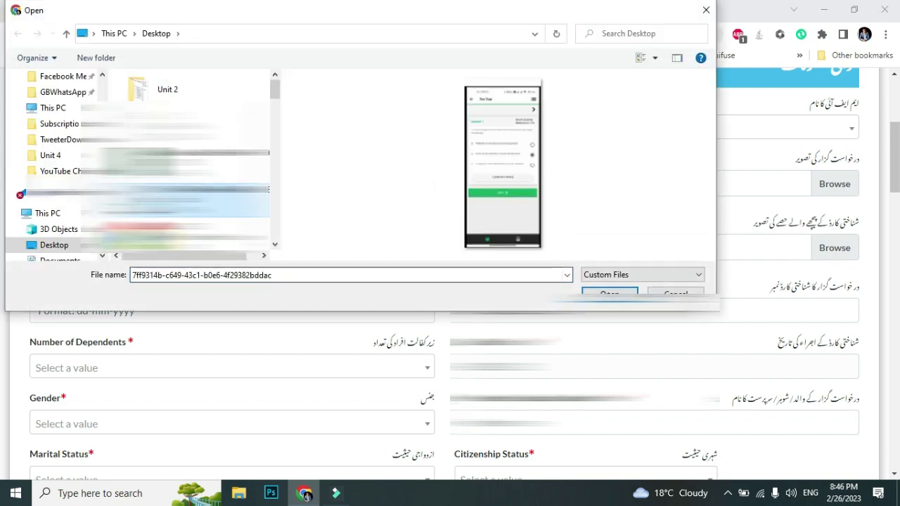
left_click(609, 294)
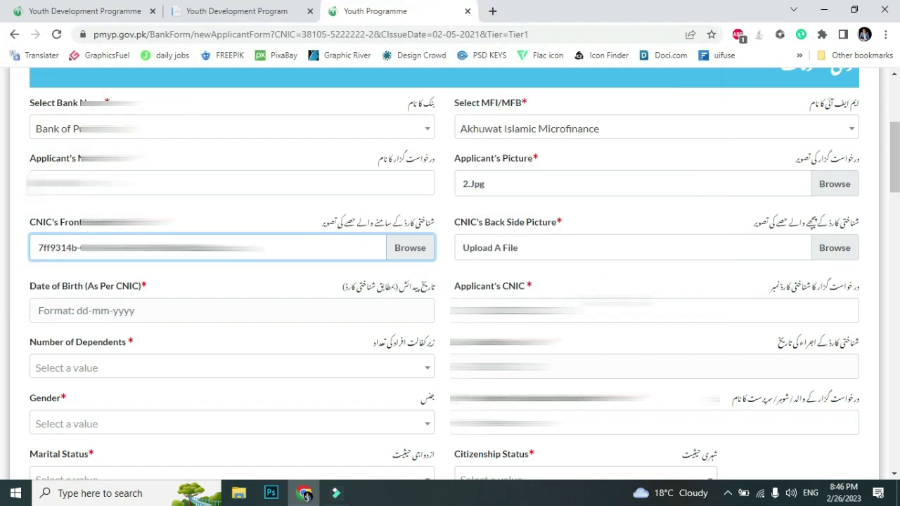
left_click(840, 252)
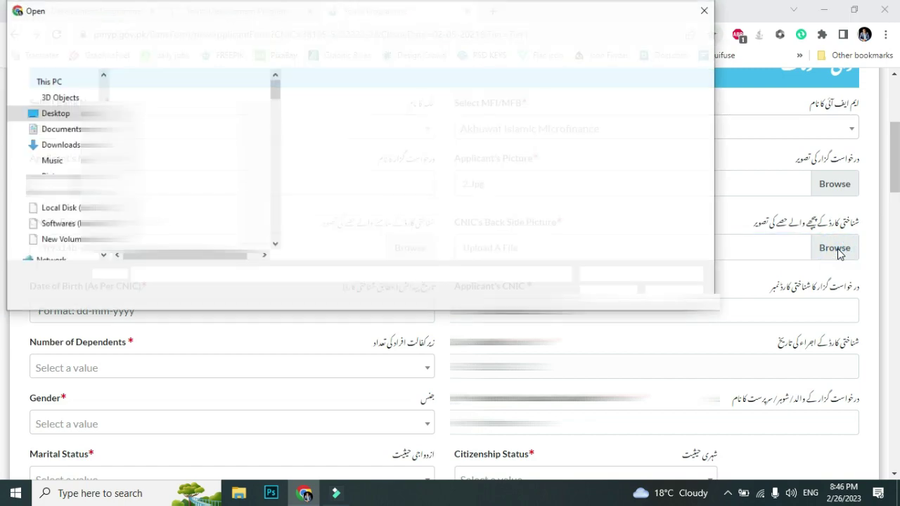
left_click_drag(271, 87, 279, 138)
left_click(176, 120)
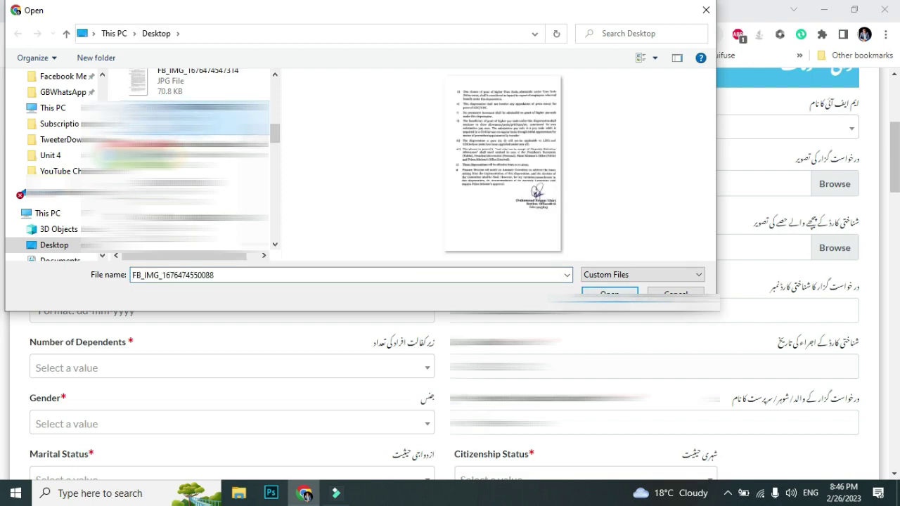
key("Return")
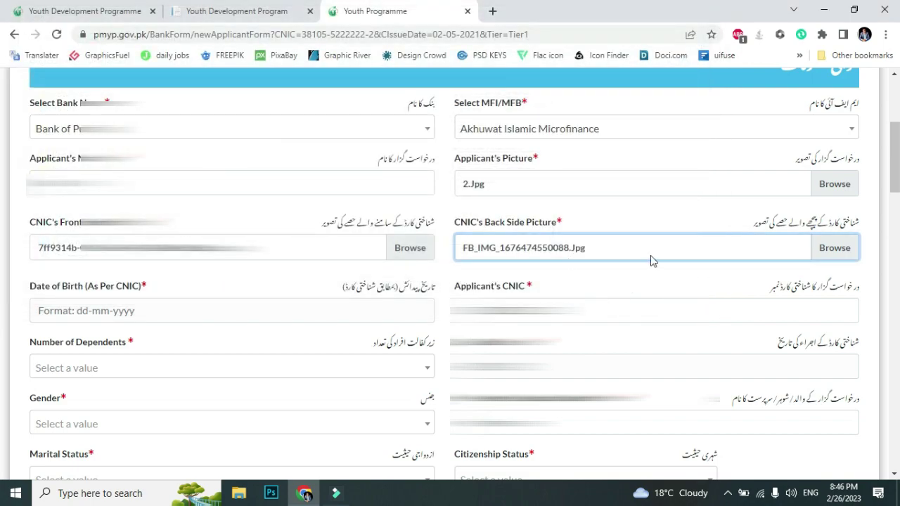
Step: Enter the applicant's date of birth as per the CNIC by choosing its year, month and day
left_click(120, 318)
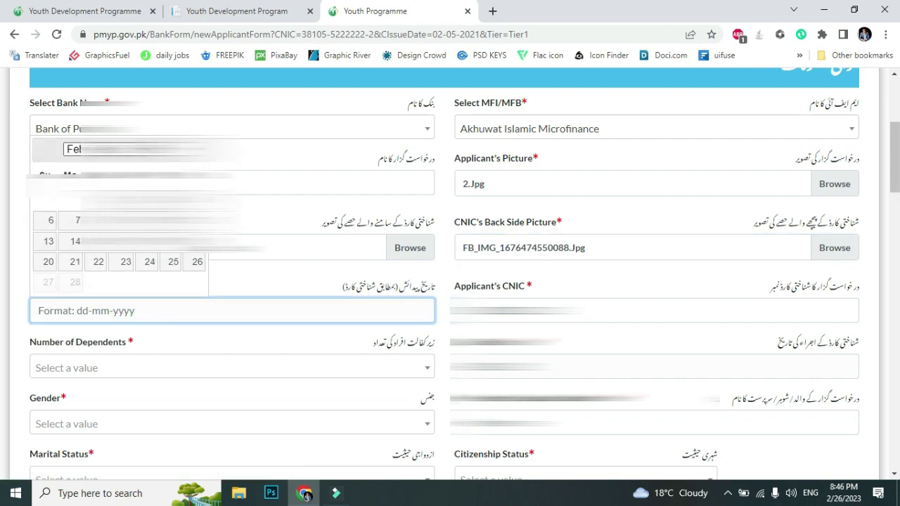
left_click(78, 149)
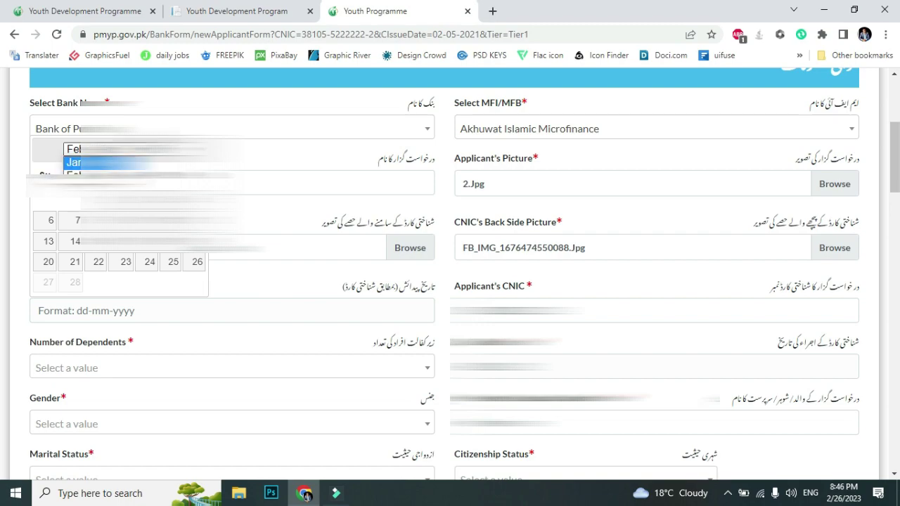
left_click(144, 149)
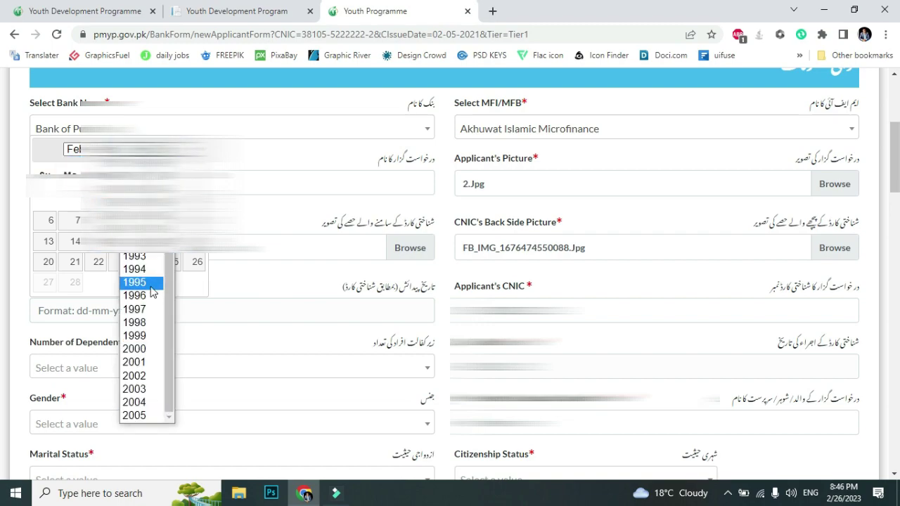
left_click(134, 220)
left_click(77, 149)
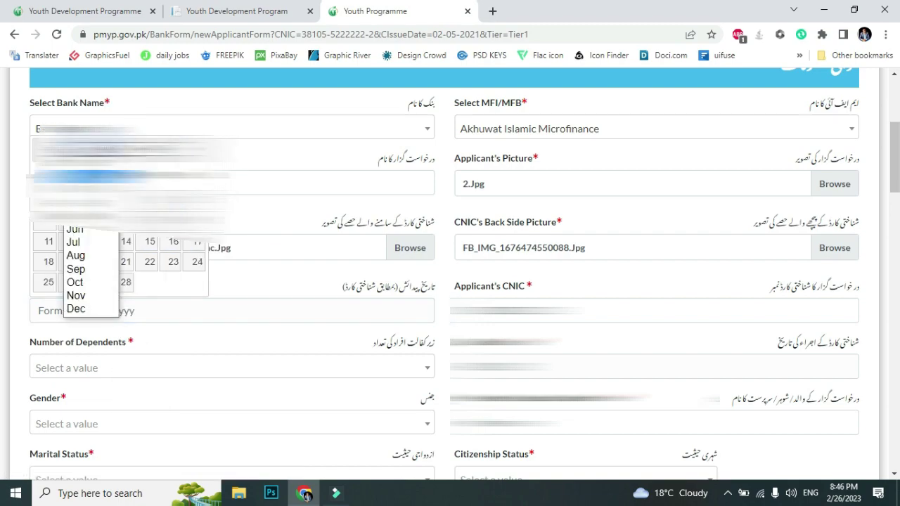
left_click(76, 295)
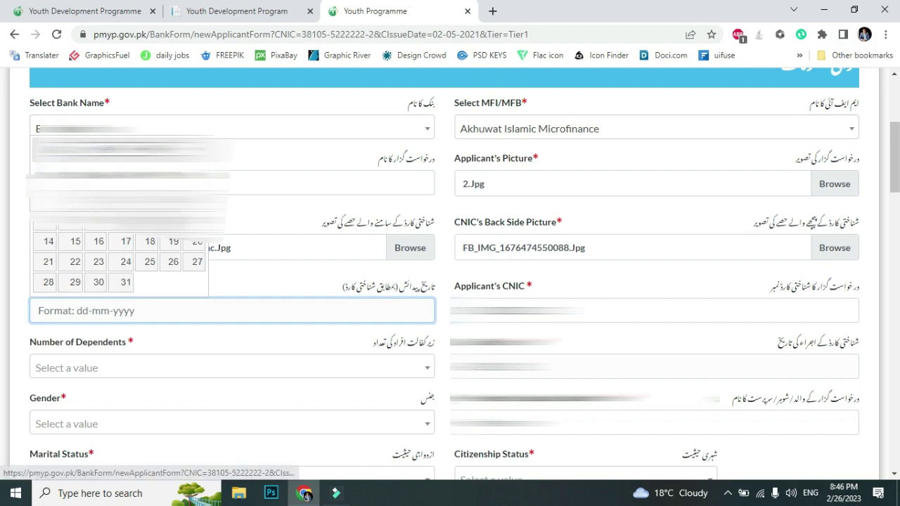
left_click(149, 198)
Step: Set the number of dependents to 4 and the gender to Male
scroll(123, 239, "down", 2)
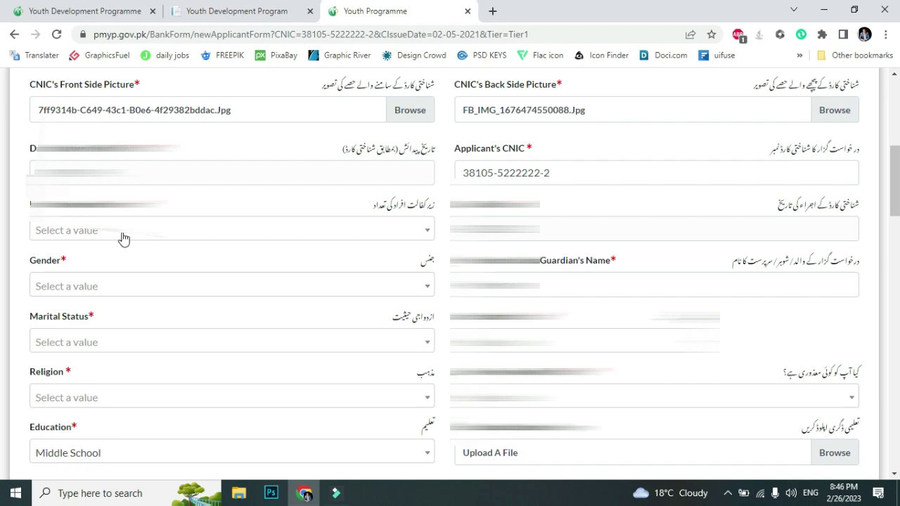
left_click(121, 237)
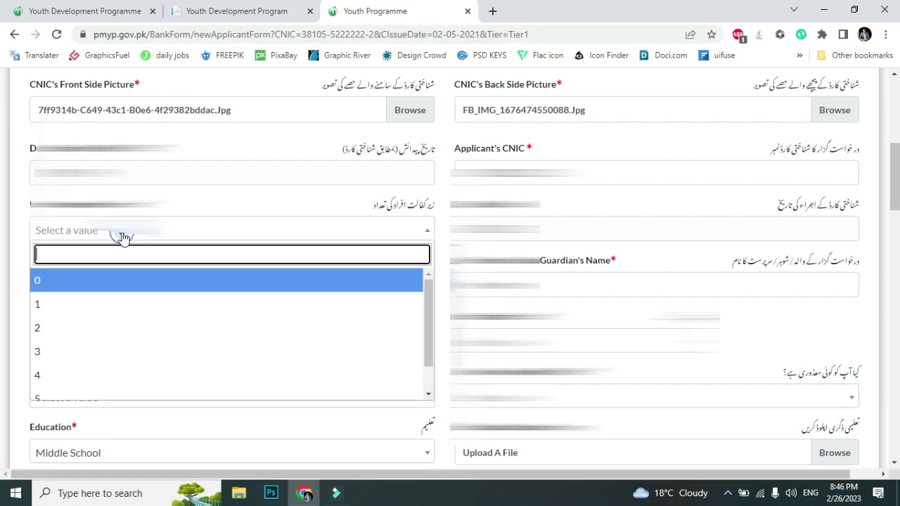
left_click(62, 376)
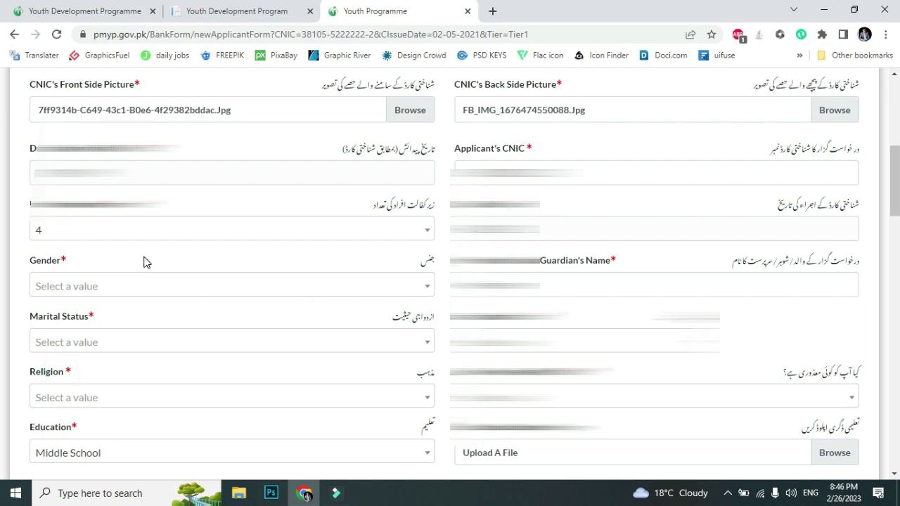
left_click(116, 287)
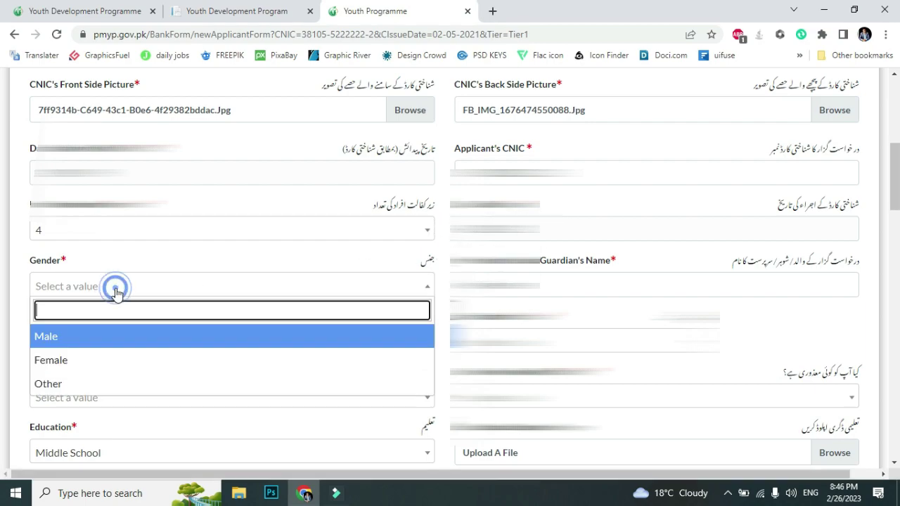
left_click(65, 347)
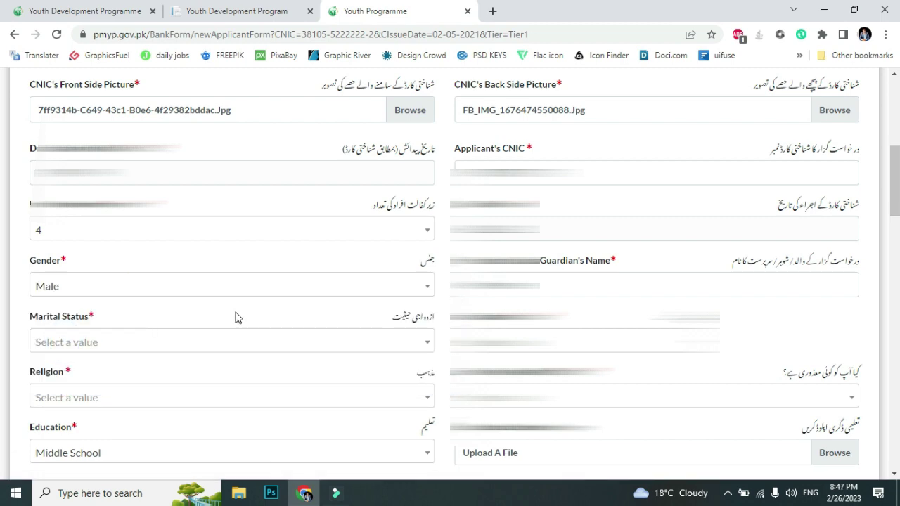
Step: Fill in the name of the applicant's guardian
left_click(553, 287)
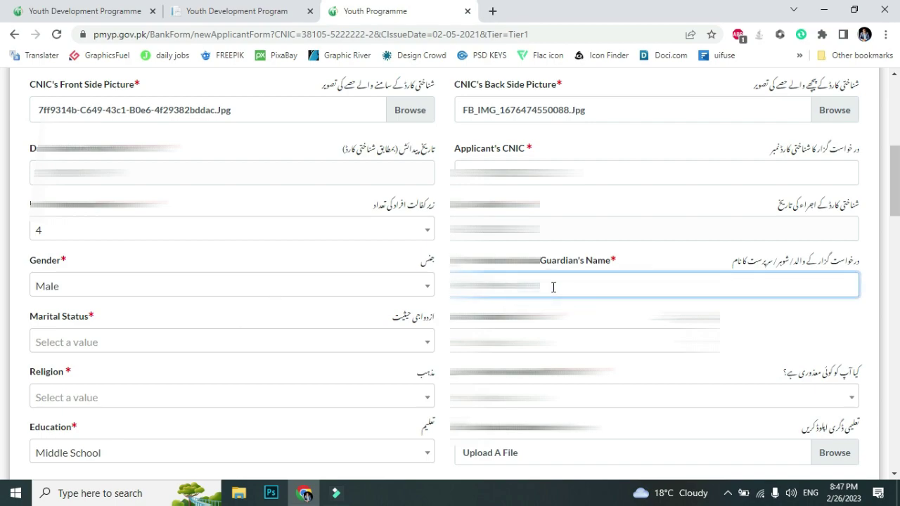
type("abc")
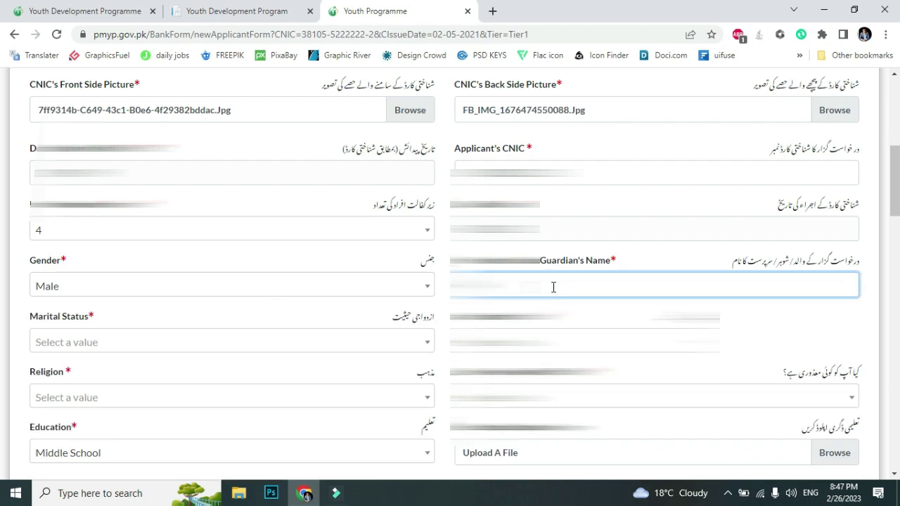
Step: Complete the guardian's name and set the applicant's marital status to Married
type("abcabc")
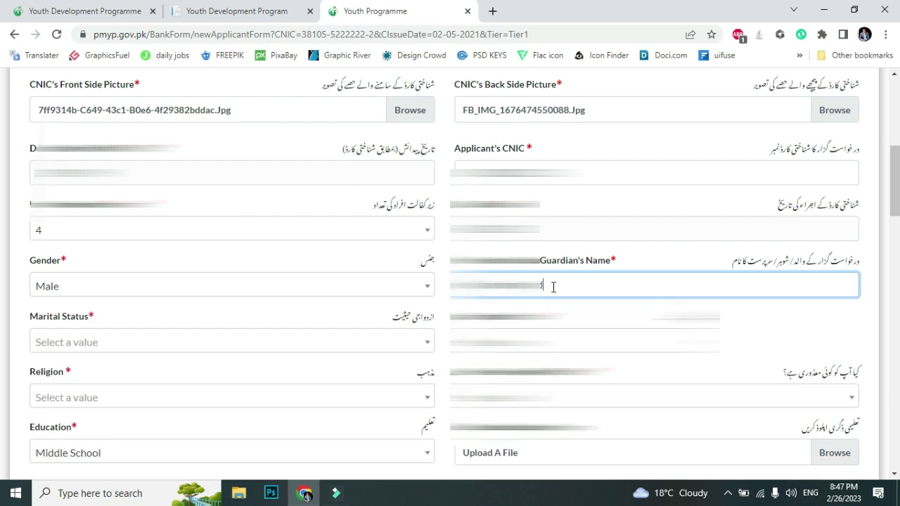
left_click(84, 342)
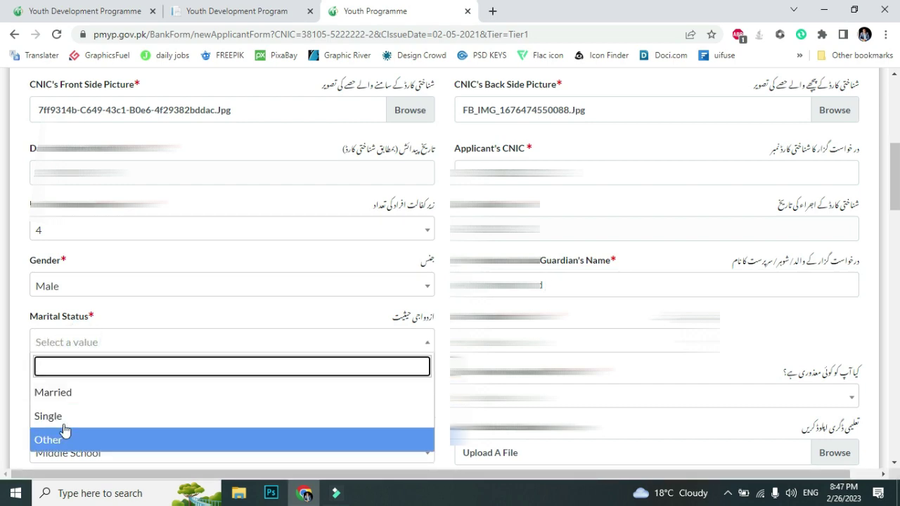
left_click(70, 392)
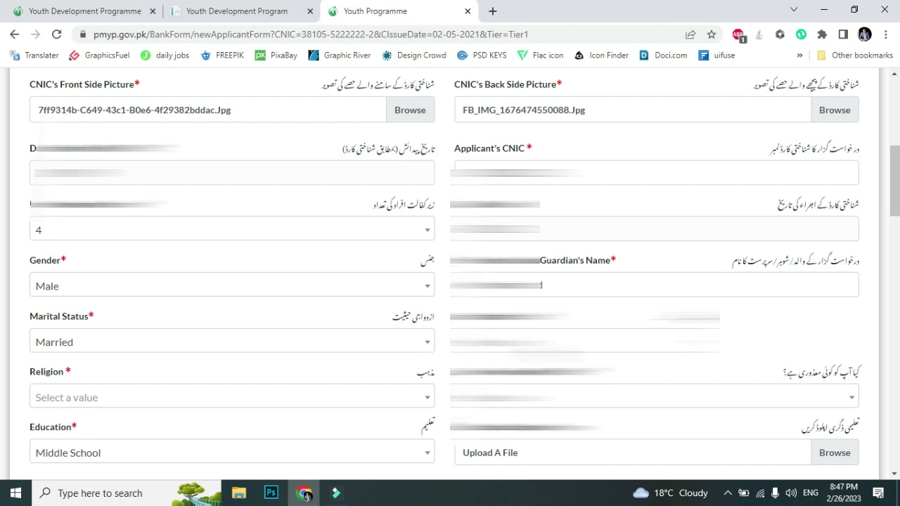
Step: Set the applicant's residency status to Resident and the religion to Islam
left_click(546, 344)
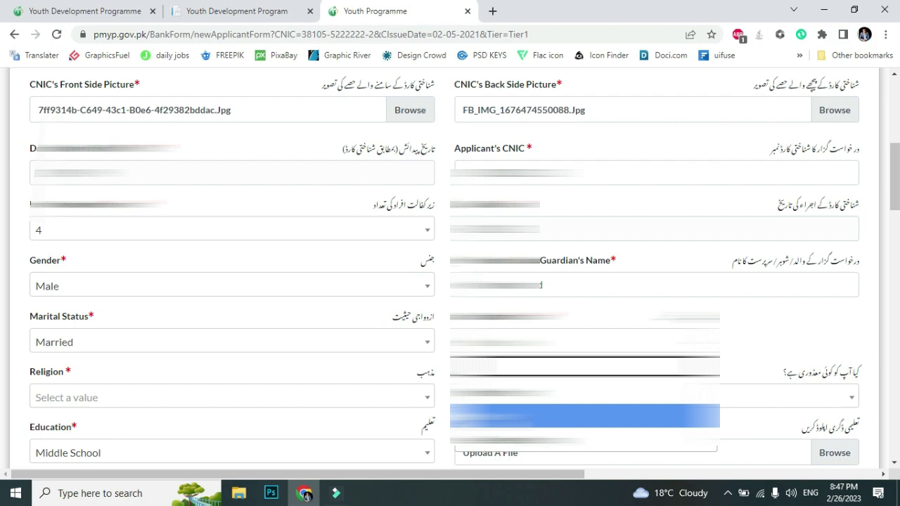
left_click(583, 416)
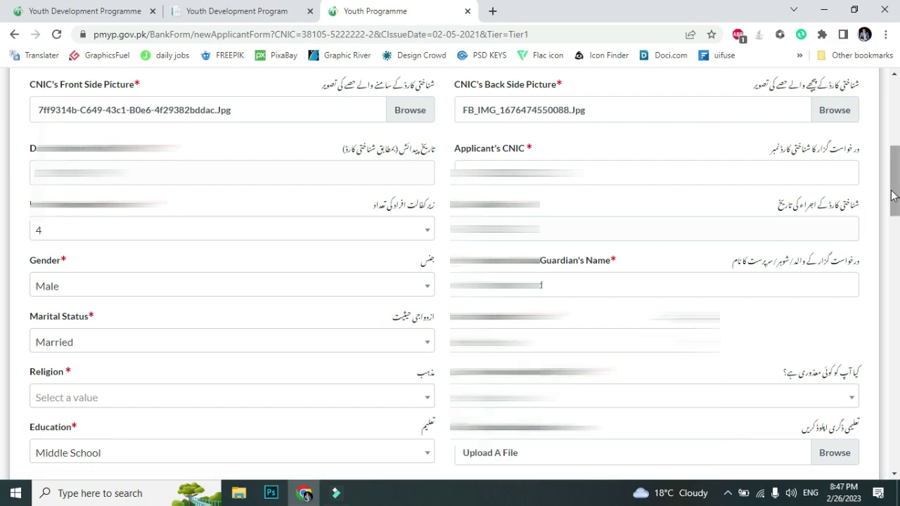
scroll(891, 196, "down", 4)
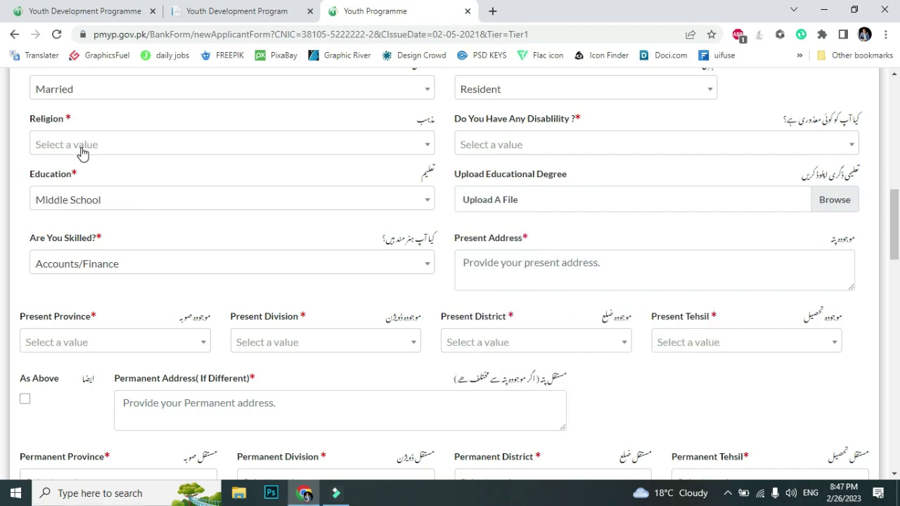
left_click(82, 149)
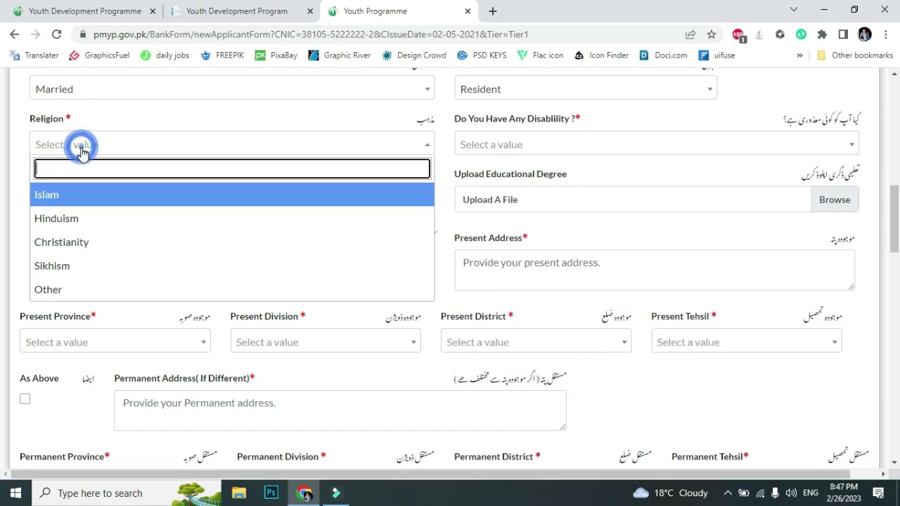
left_click(55, 199)
Step: Answer No to the disability question and set the education to Bachelors Degree (2 Years)
left_click(527, 147)
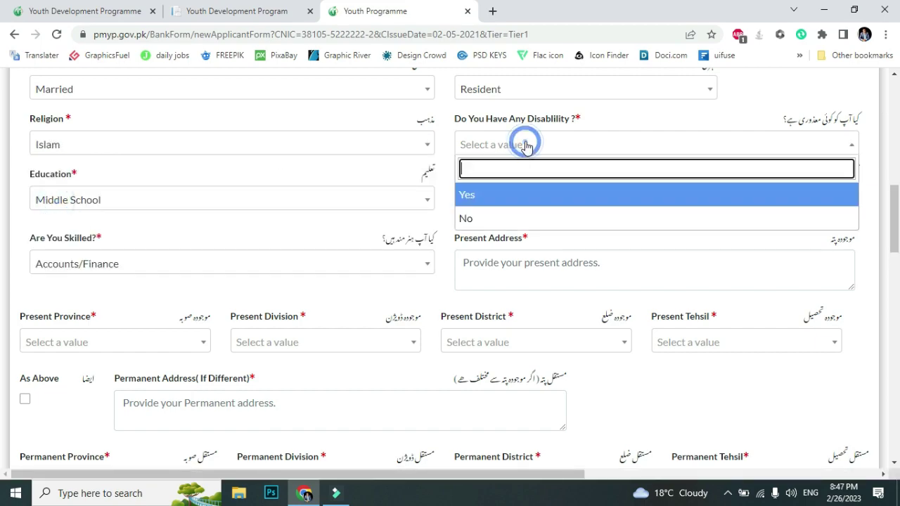
left_click(474, 219)
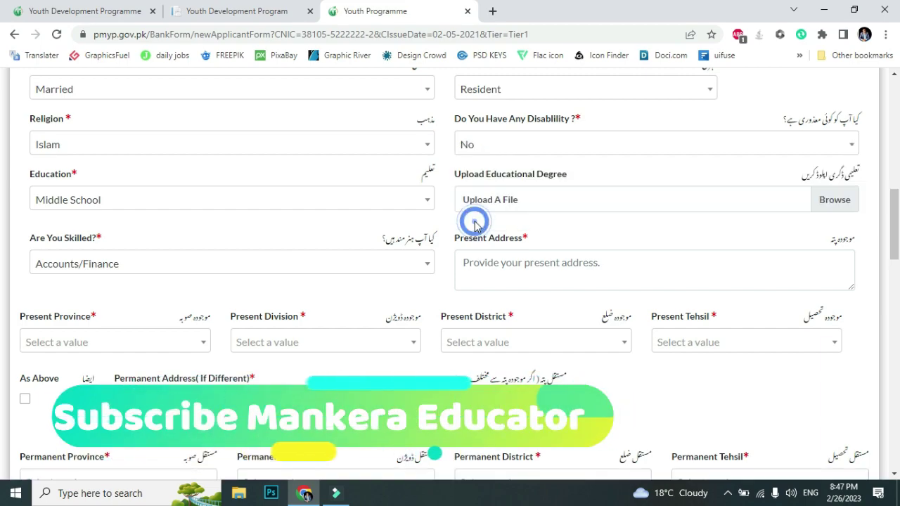
left_click(173, 207)
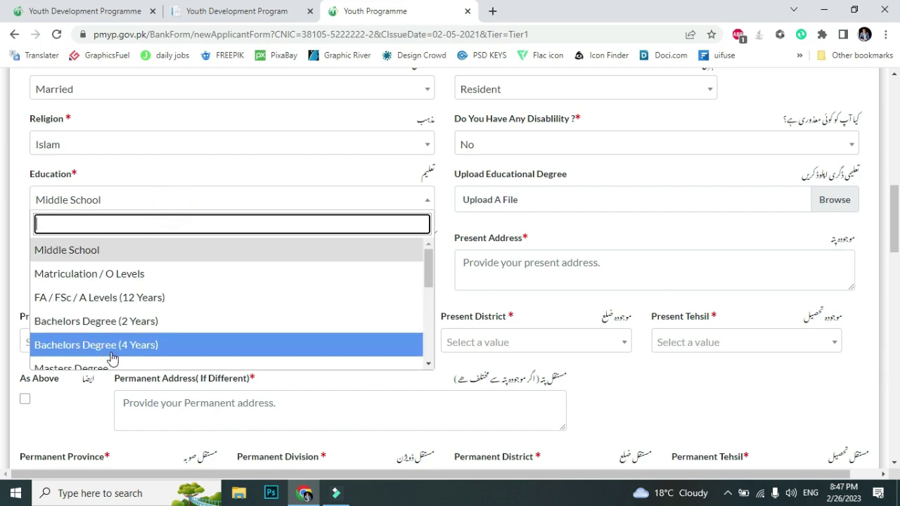
mouse_move(427, 260)
left_mouse_down()
mouse_move(429, 347)
mouse_move(428, 261)
left_mouse_up()
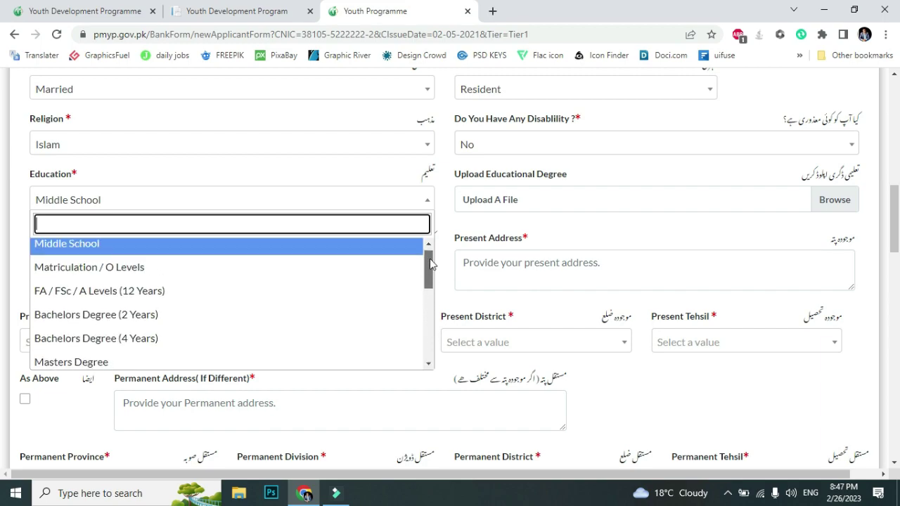
left_click(87, 328)
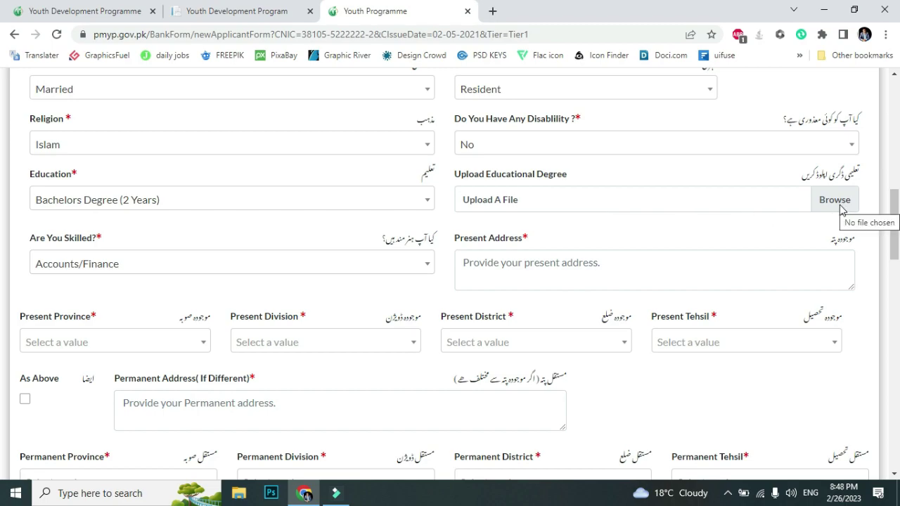
Step: Upload 7ff9314b-c649-43c1-b0e6-4f29382bddac from the Desktop folder as the educational degree and set the applicant's skill to Computer Skills
left_click(840, 202)
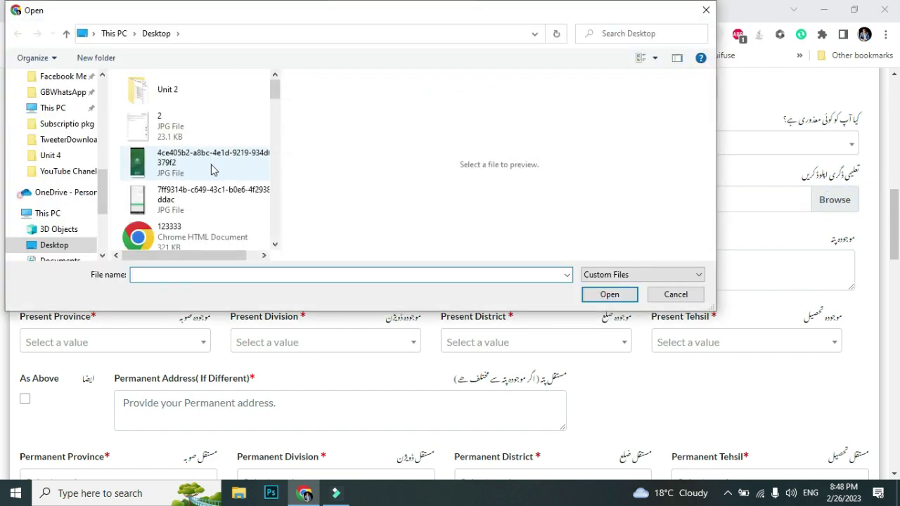
left_click(191, 205)
left_click(616, 294)
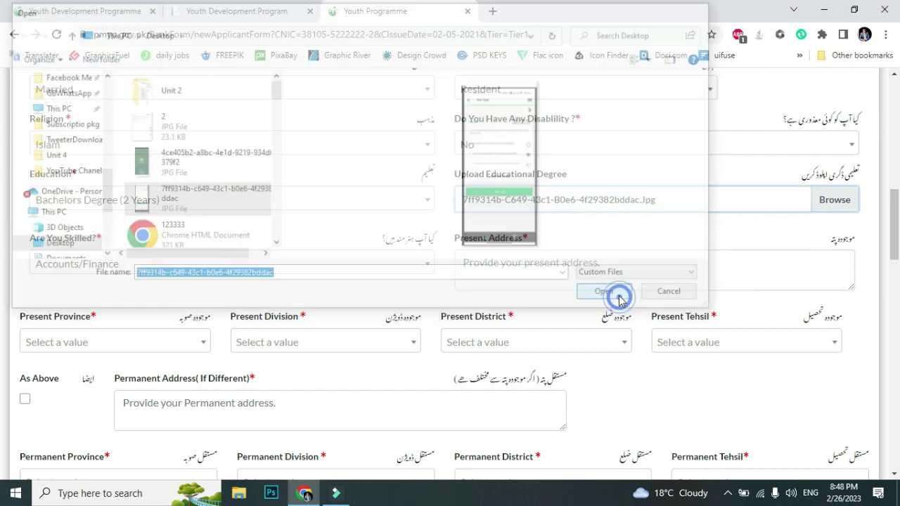
scroll(450, 253, "down", 2)
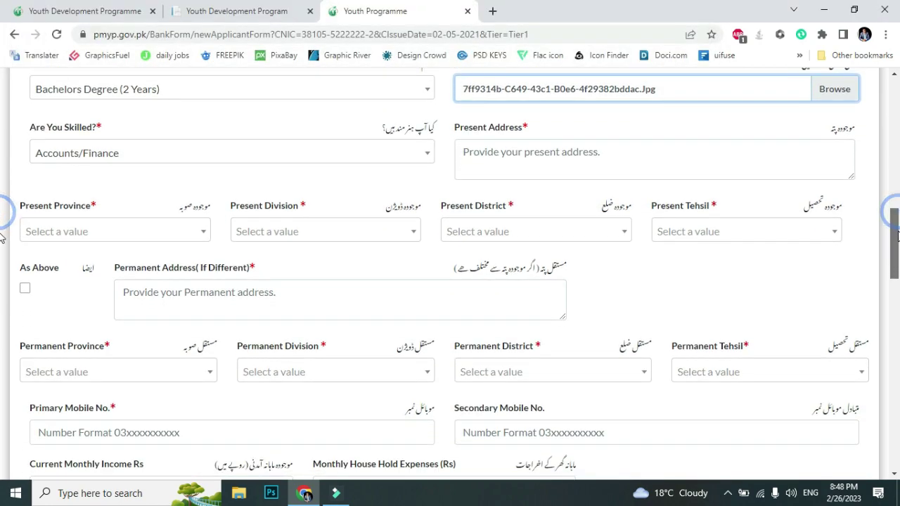
left_click(101, 160)
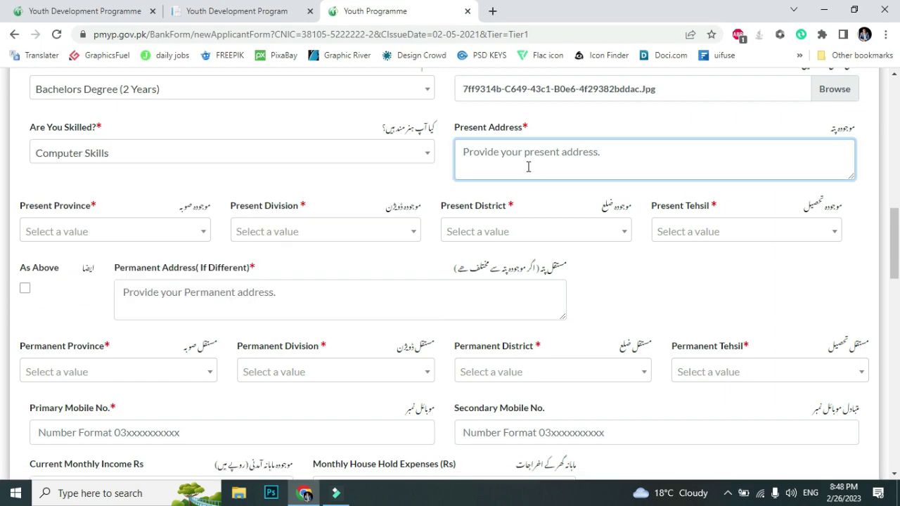
type("Pakistan")
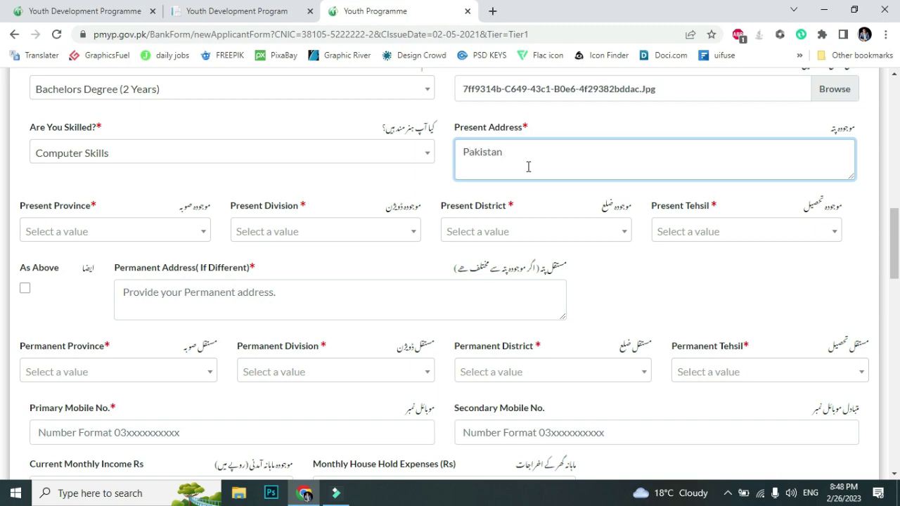
key("BackSpace")
key("BackSpace")
key("BackSpace")
key("BackSpace")
key("BackSpace")
key("BackSpace")
key("BackSpace")
key("BackSpace")
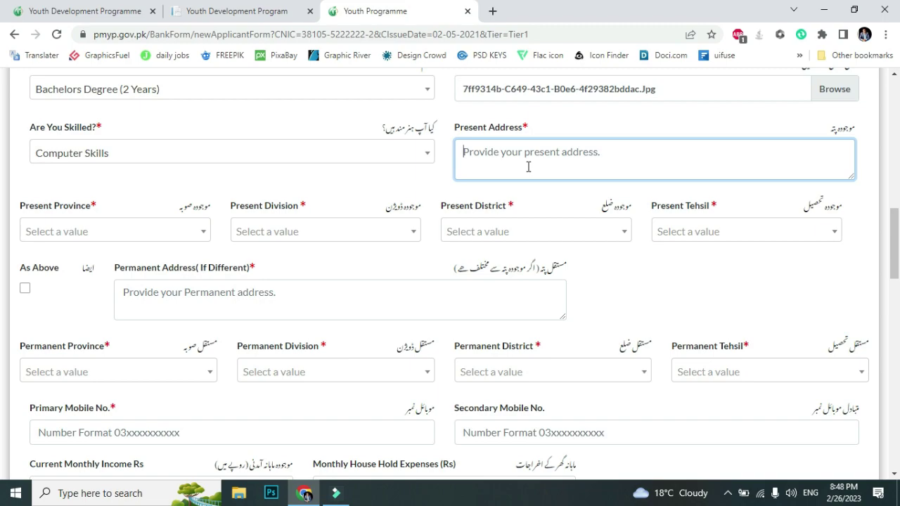
Step: Fill in the applicant's present address and set the present division to Sargodha
type("Post office Pakistan")
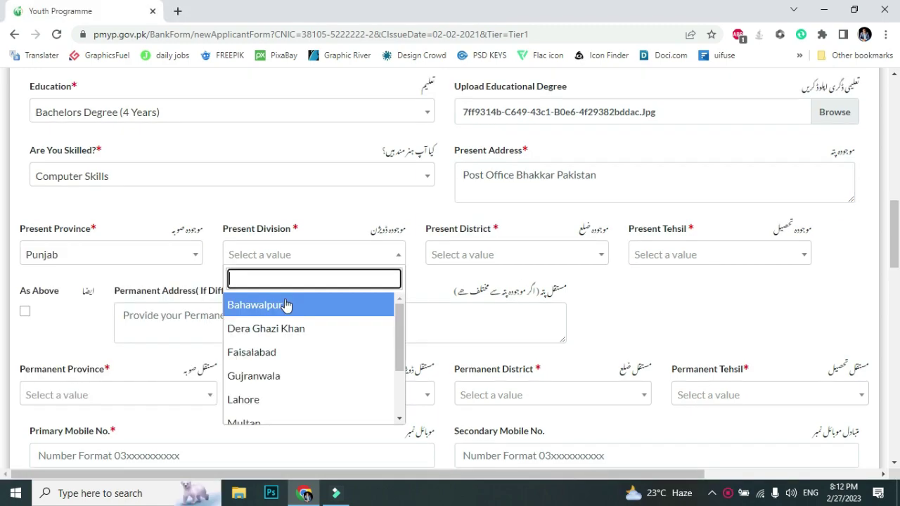
key("Down")
key("Down")
key("Down")
key("Down")
key("Down")
key("Down")
key("Down")
key("Down")
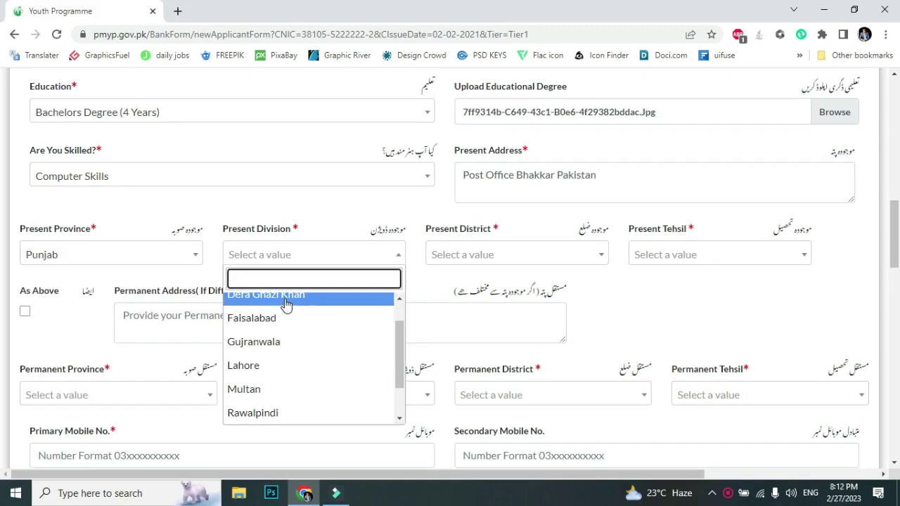
key("Down")
key("Down")
key("Down")
key("Down")
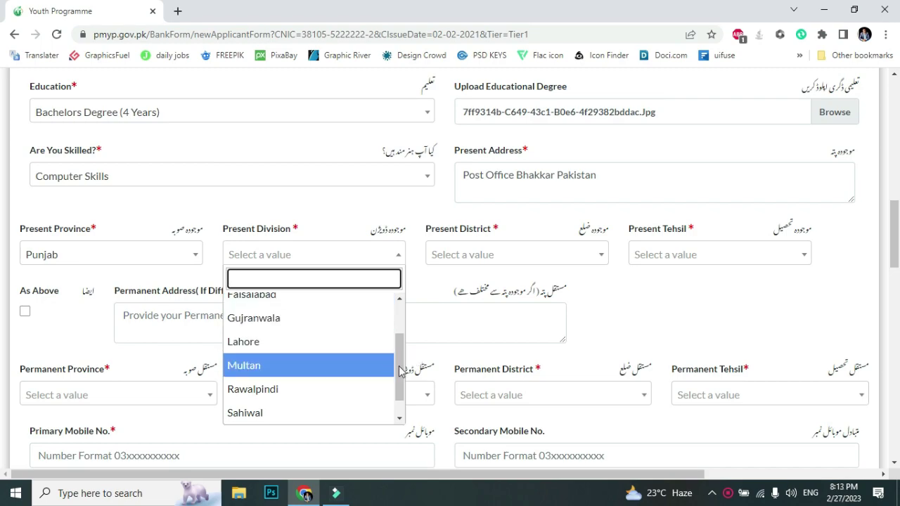
left_click_drag(400, 367, 403, 391)
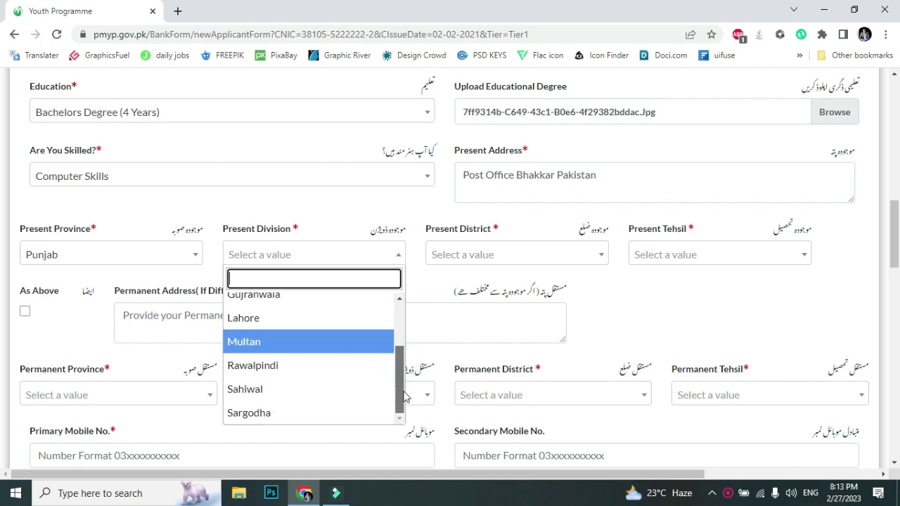
left_click(256, 415)
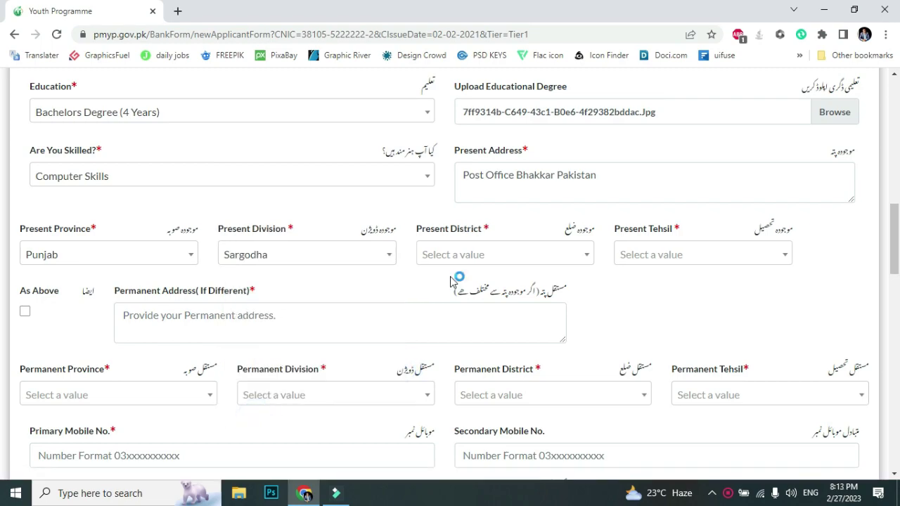
Step: Set the present district to Bhakkar and the present tehsil to Mankera
left_click(500, 259)
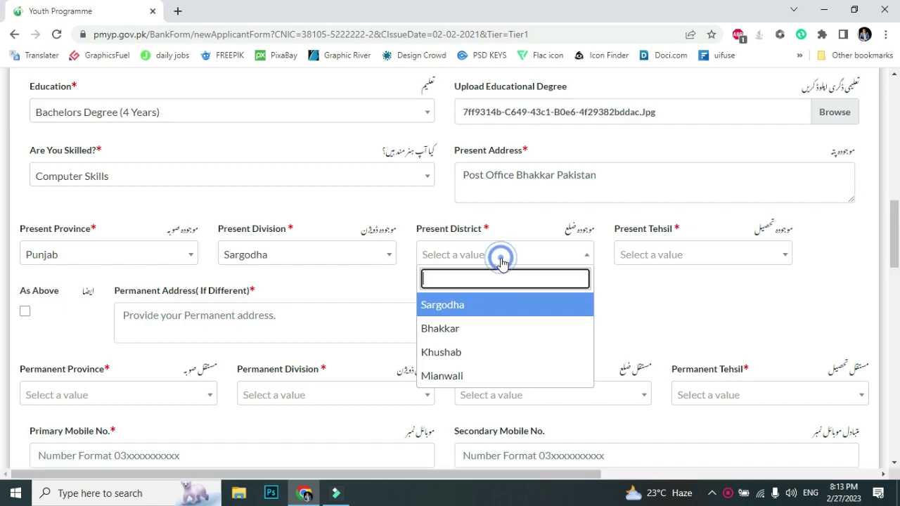
left_click(443, 330)
left_click(710, 261)
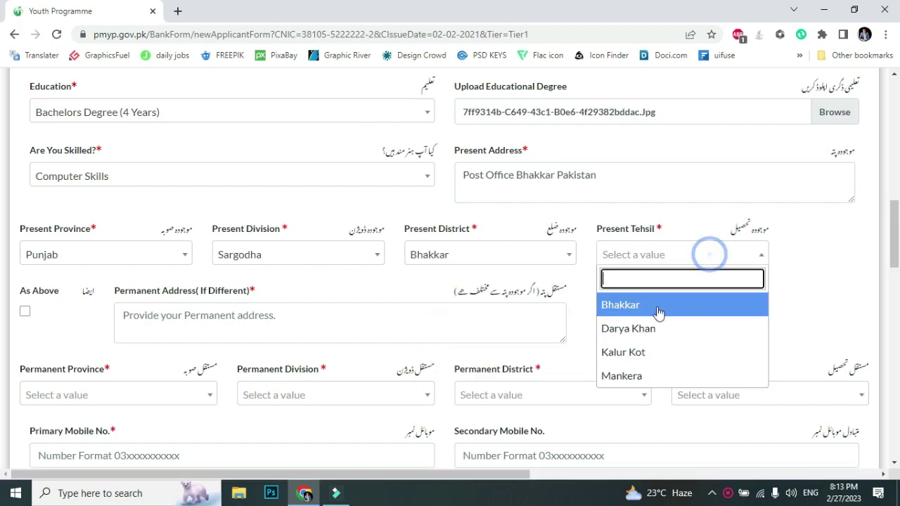
left_click(633, 375)
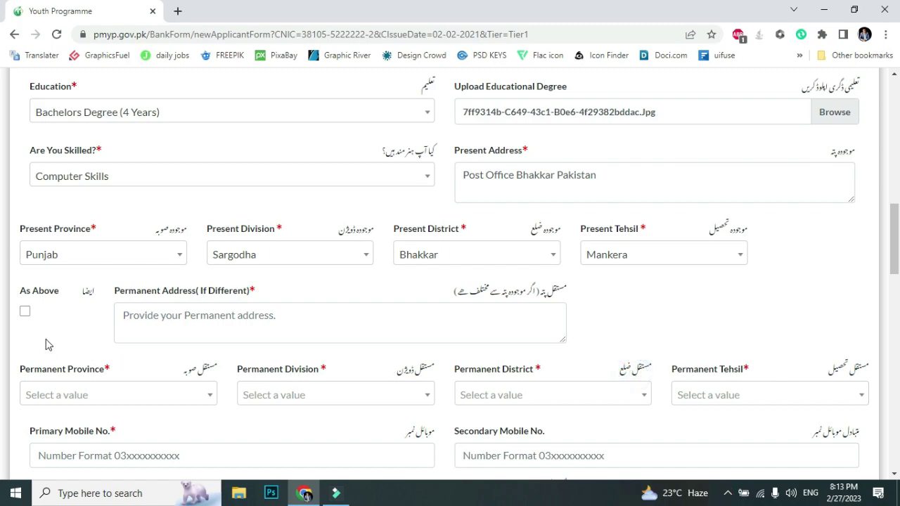
Step: Mark the permanent address as the same as above and fill in the primary and secondary mobile numbers
left_click(26, 315)
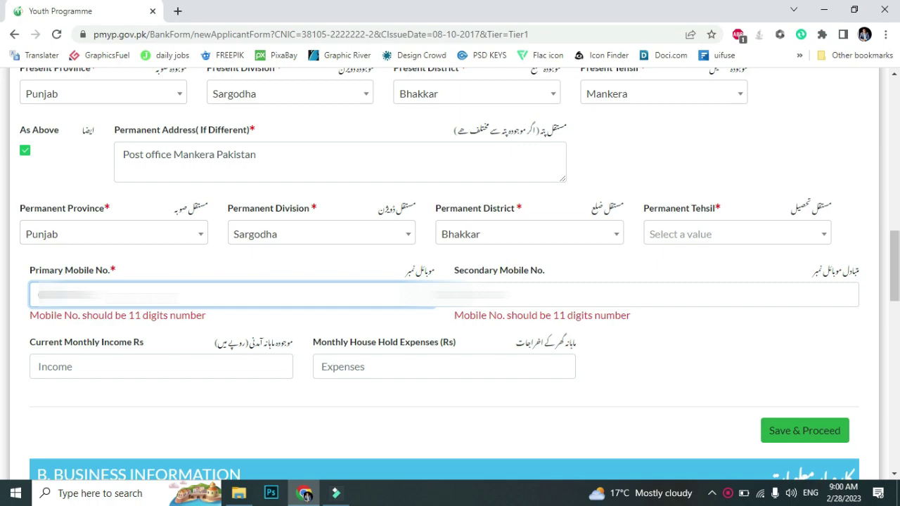
type("0000")
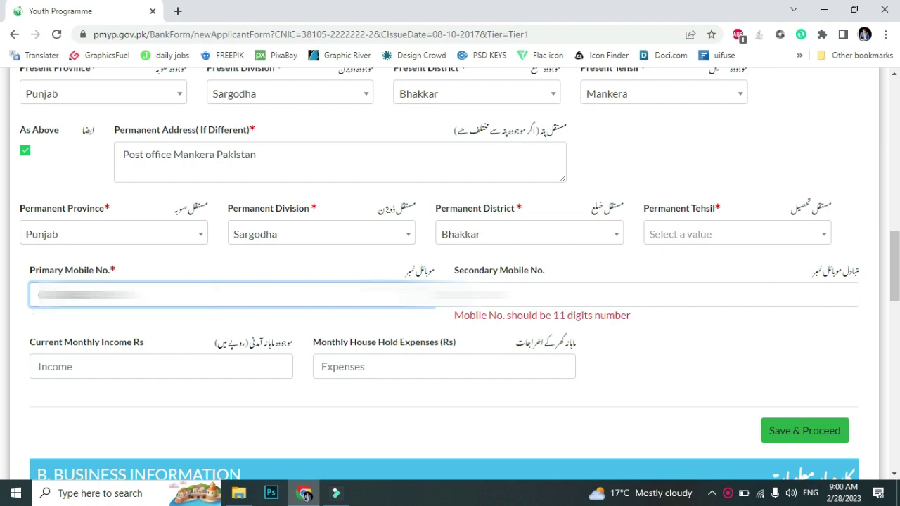
left_click(507, 306)
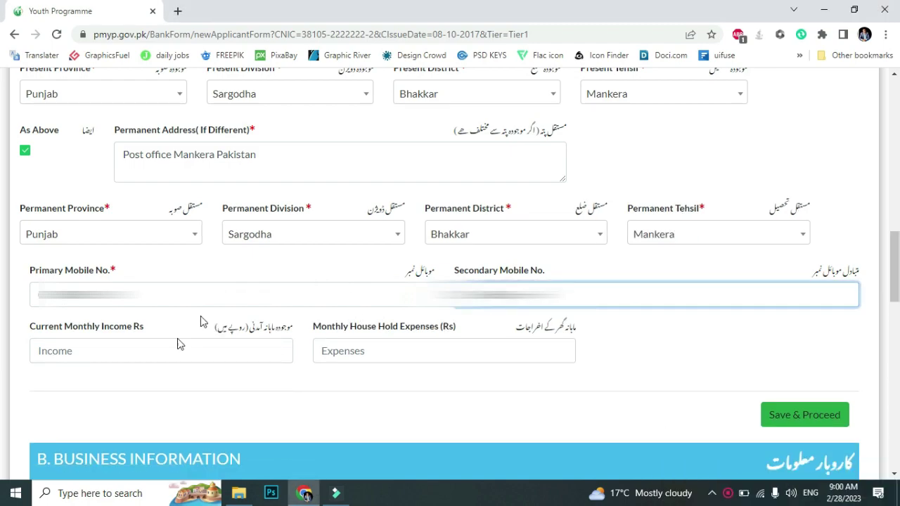
Step: Enter a current monthly income of 30000 Rs and monthly household expenses of 25000 Rs
left_click(157, 353)
left_click(121, 385)
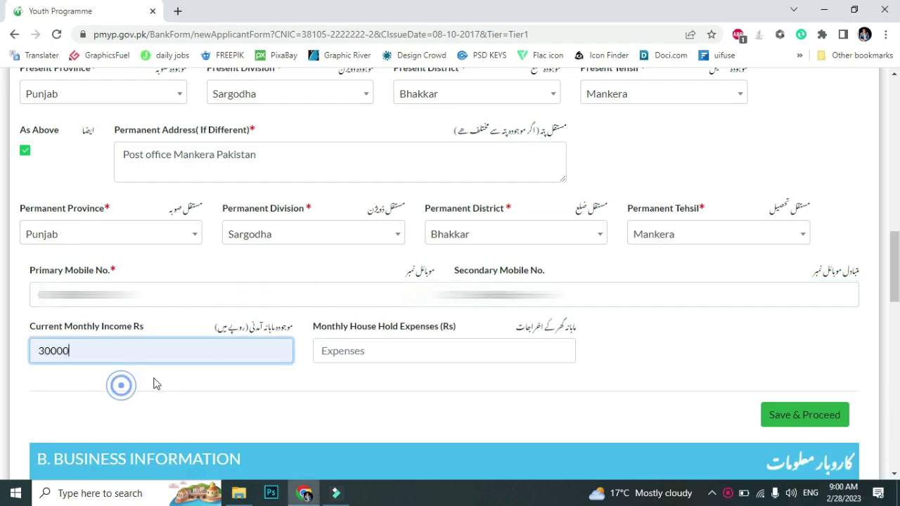
left_click(417, 341)
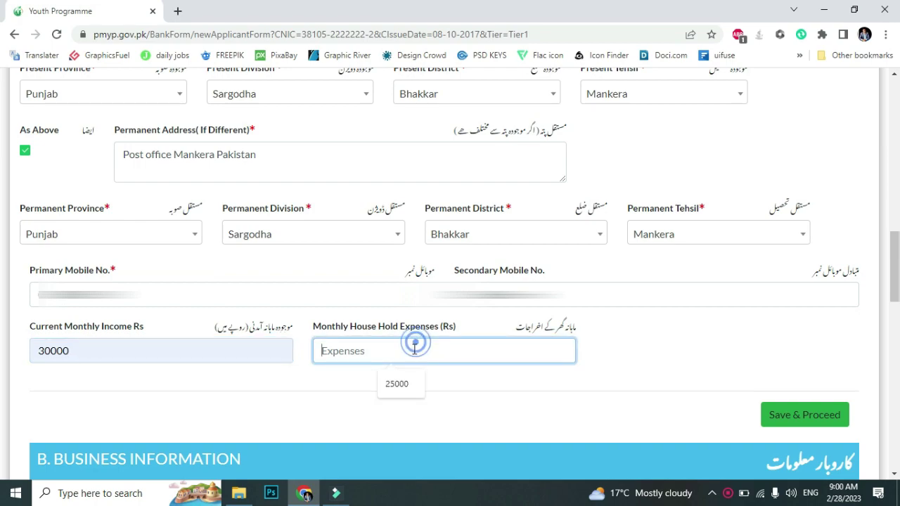
left_click(394, 380)
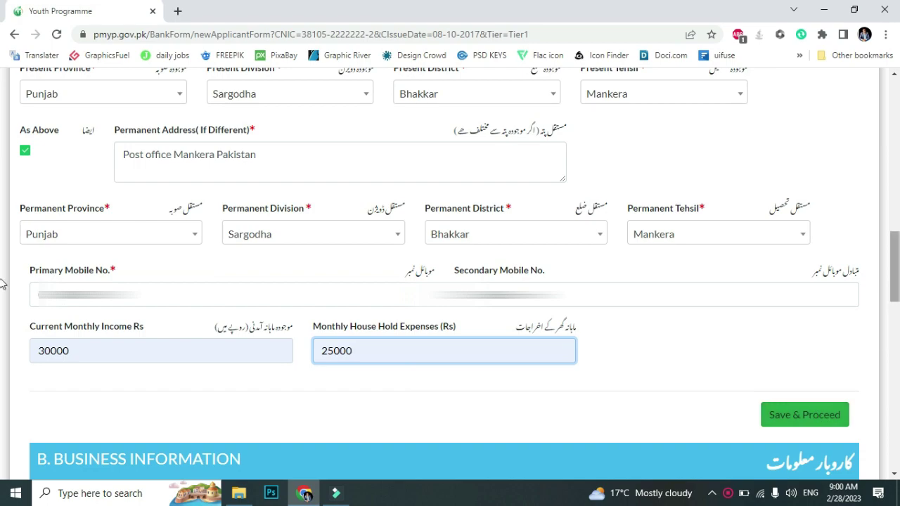
Step: Set the business category to New Business in the Business Information section
scroll(4, 289, "down", 3)
scroll(3, 308, "down", 1)
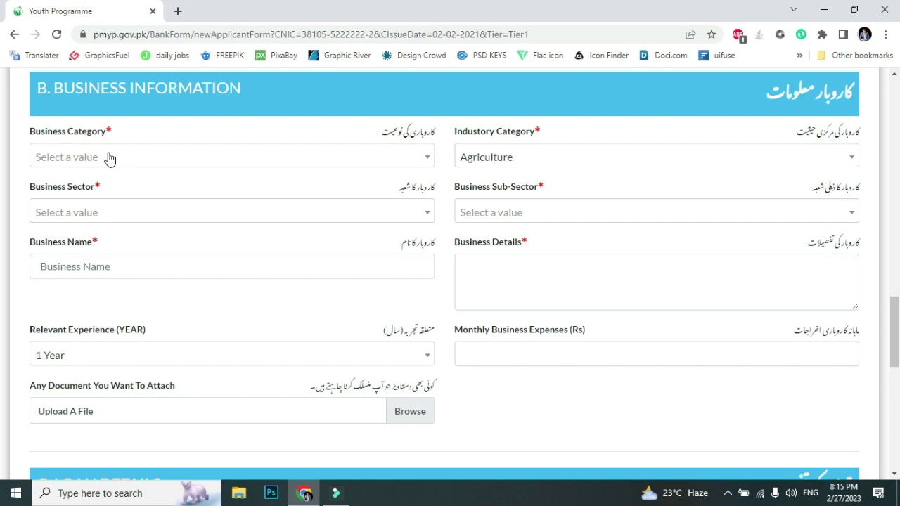
left_click(109, 158)
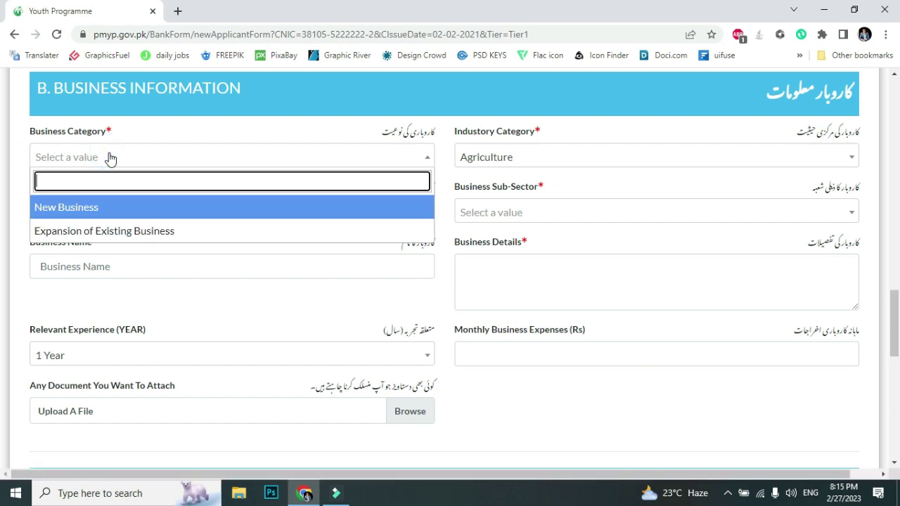
left_click(112, 211)
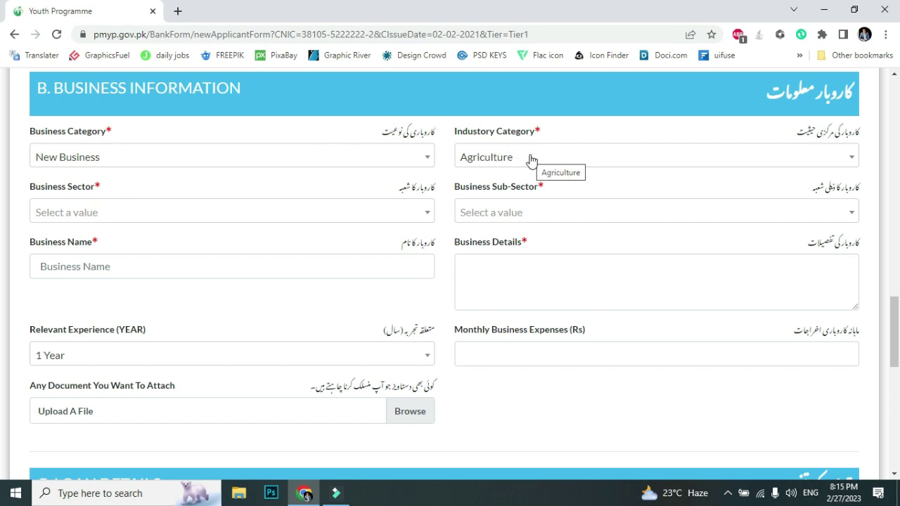
Step: Set the industry category to Services in the Business Information section
left_click(530, 160)
type("0")
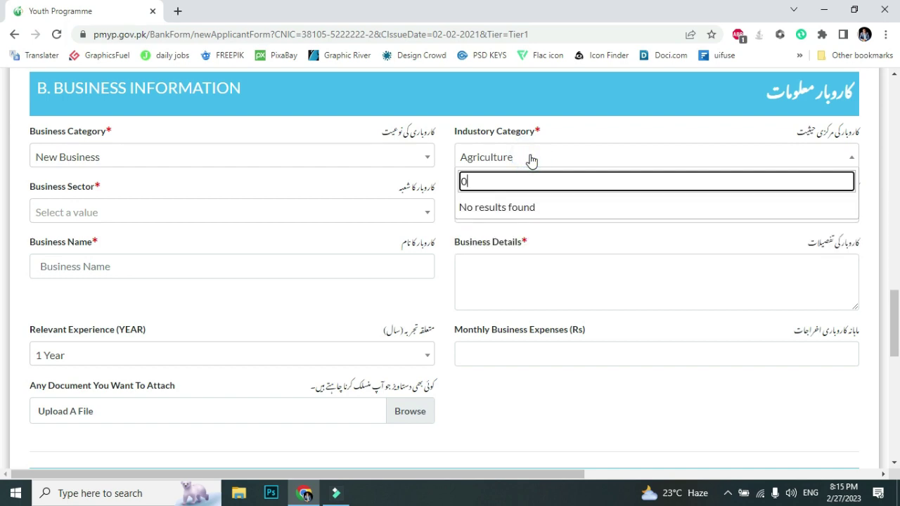
key("BackSpace")
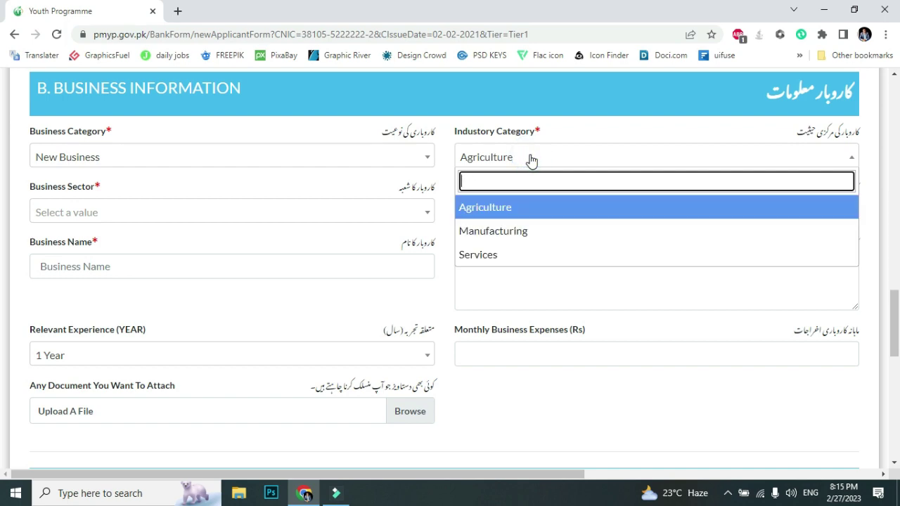
key("Down")
key("Down")
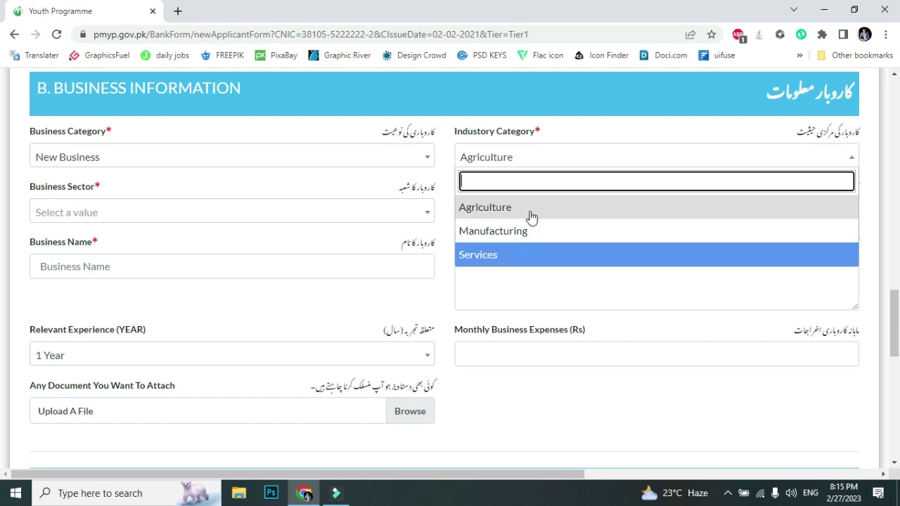
key("Down")
key("Down")
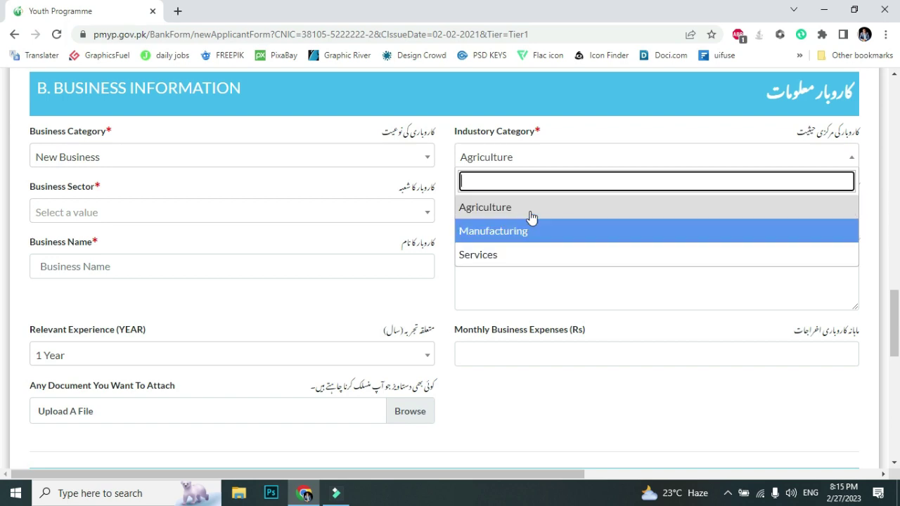
key("Return")
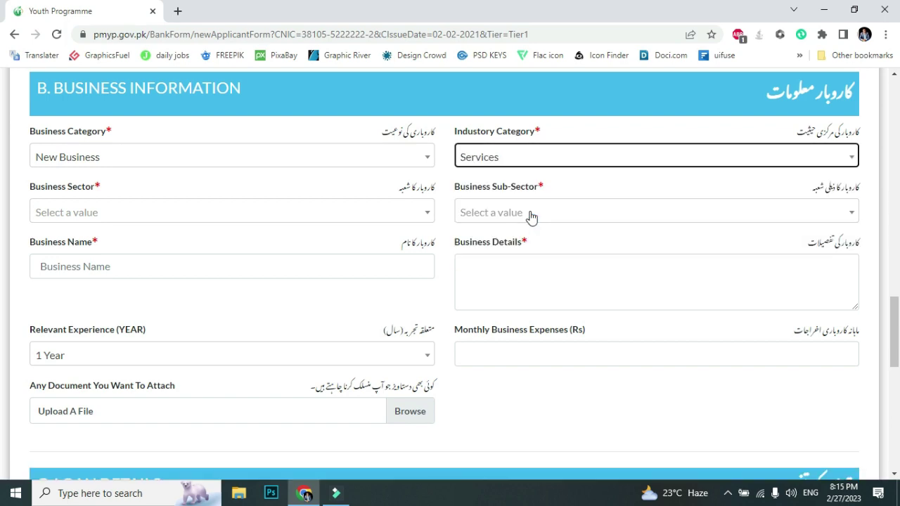
Step: Set the business sector to Retail and the business sub-sector to Departmental Store
left_click(100, 219)
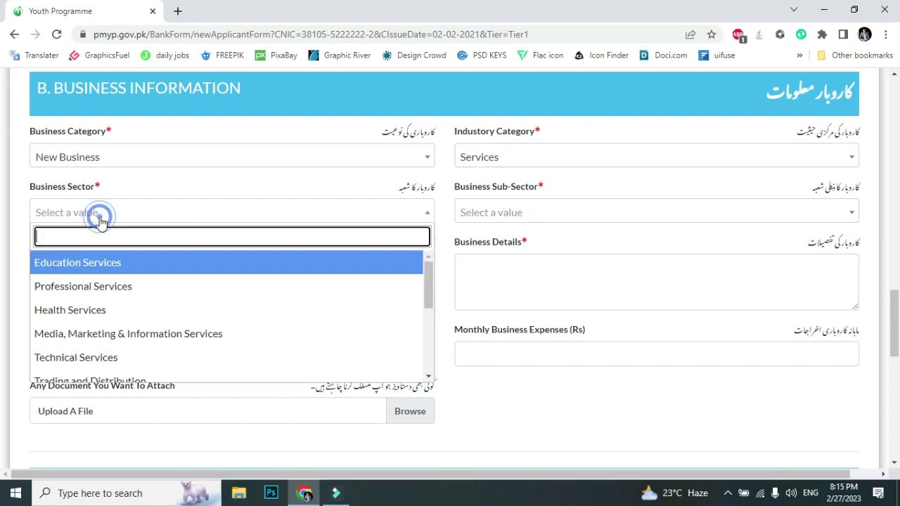
key("Down")
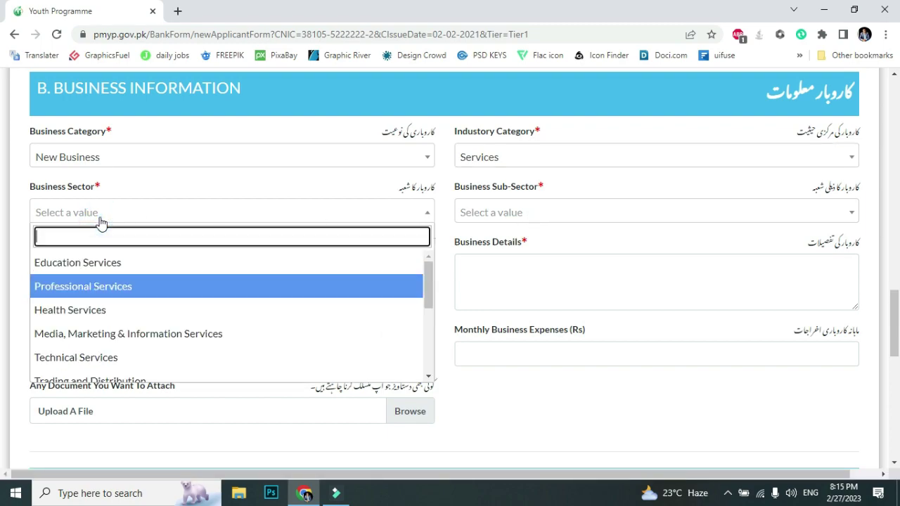
key("Up")
key("Down")
key("Down")
key("Down")
key("Down")
key("Down")
key("Down")
key("Down")
key("Down")
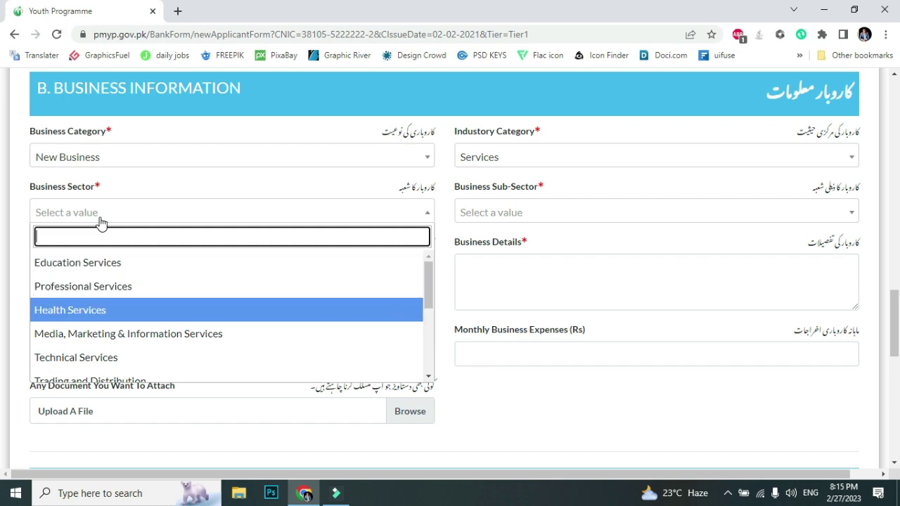
key("Down")
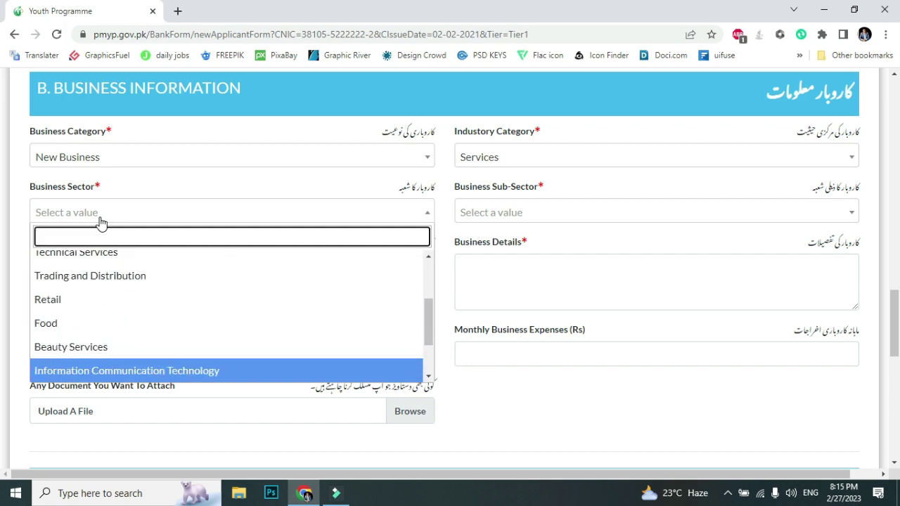
key("Up")
key("Up")
key("Up")
key("Down")
key("Down")
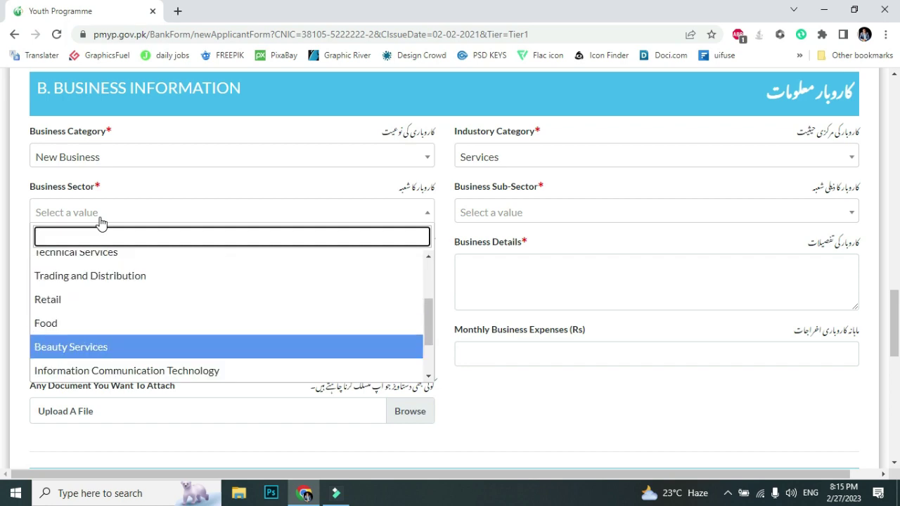
key("Down")
key("Up")
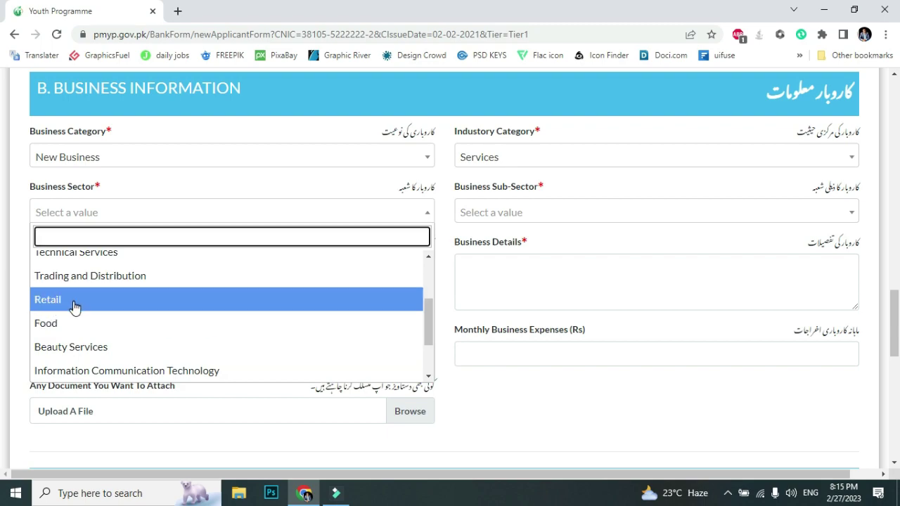
left_click(74, 306)
left_click(551, 216)
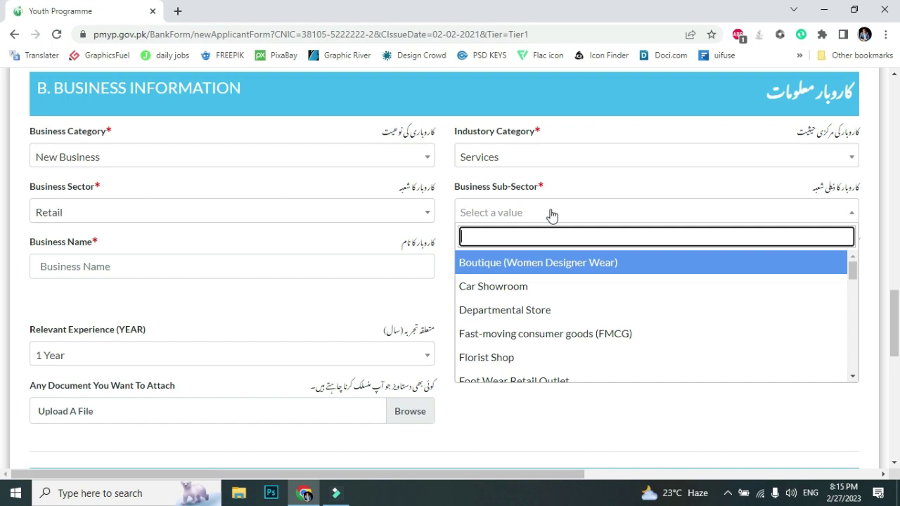
left_click(528, 318)
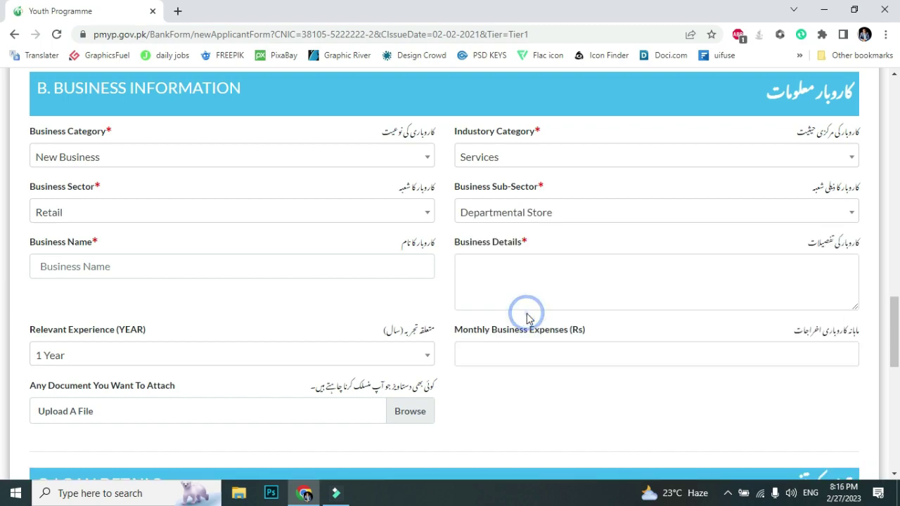
Step: Enter the business name "Pakistan kiryana Store" and the business details "its my departmental store. having all types of guds"
left_click(112, 274)
type("Pakistan kiryam")
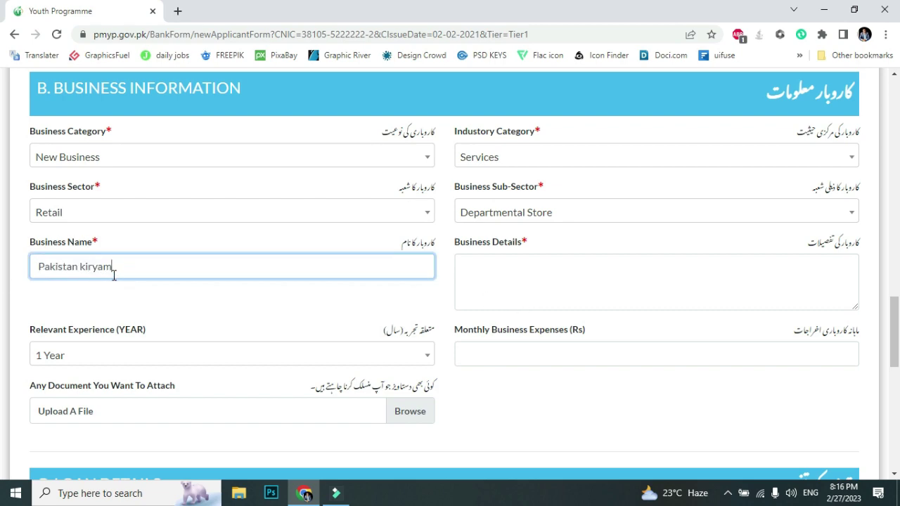
key("BackSpace")
type("na Store")
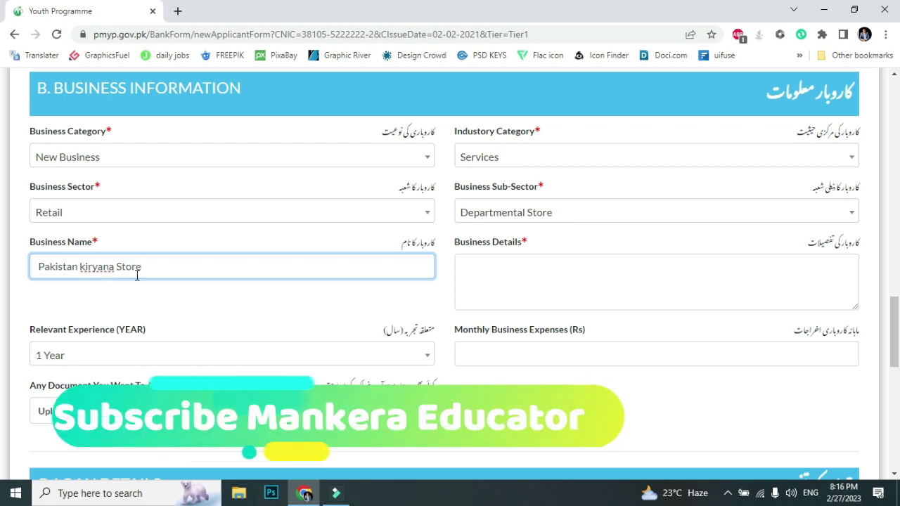
left_click(574, 274)
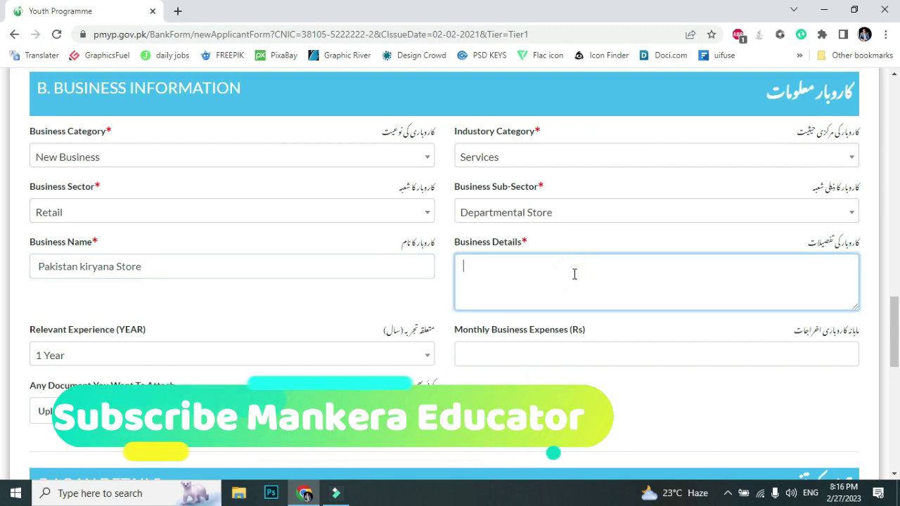
type("its my departmental store. having all types of guds")
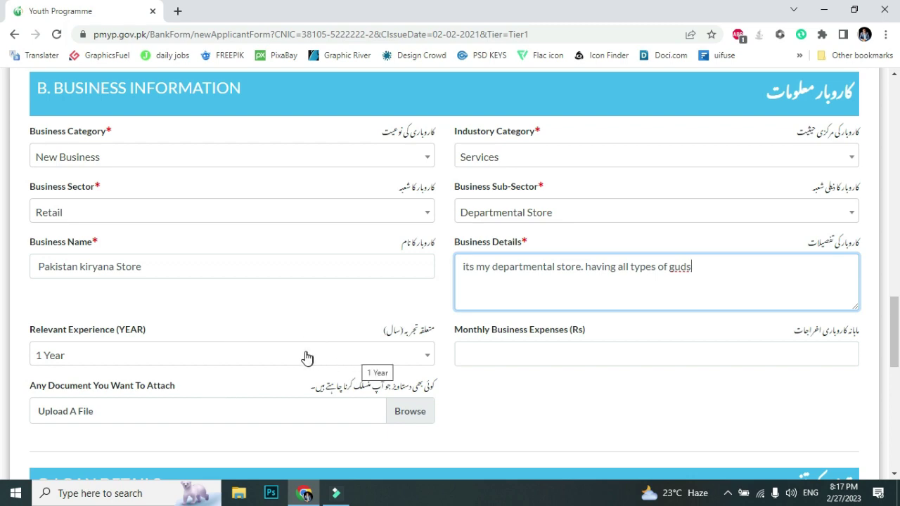
Step: Set the relevant experience to 8 Years and the monthly business expenses to 30000 Rs
left_click(134, 360)
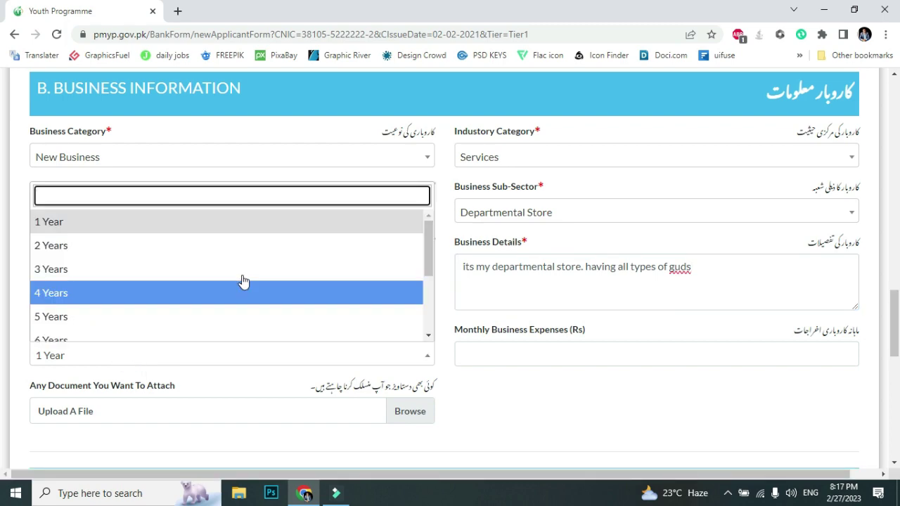
left_click_drag(430, 249, 433, 306)
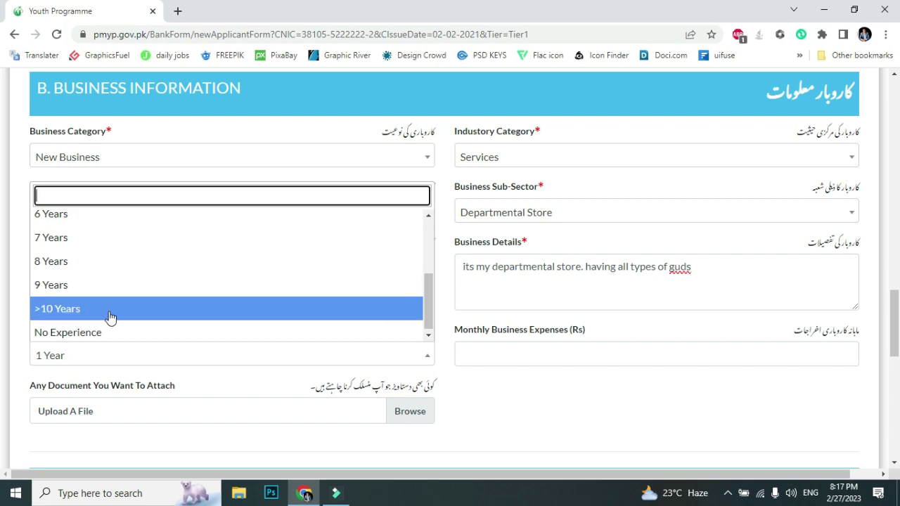
left_click(48, 265)
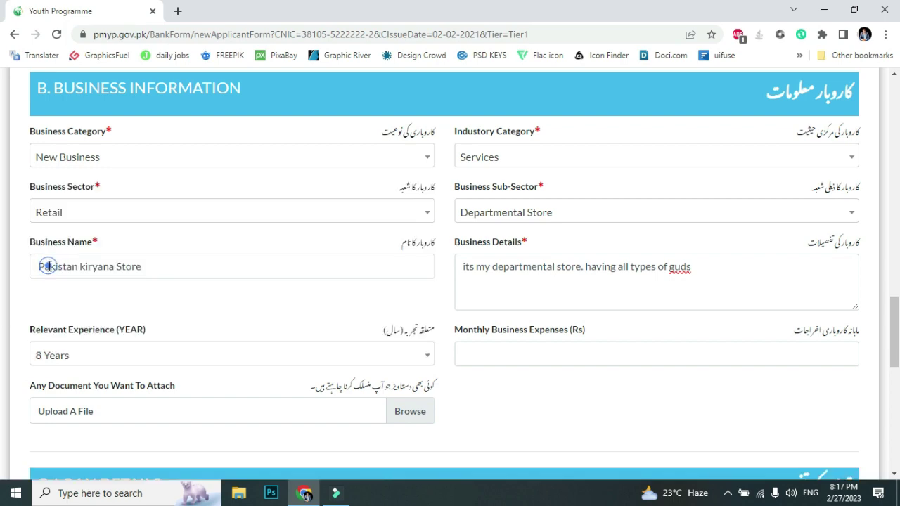
left_click(537, 358)
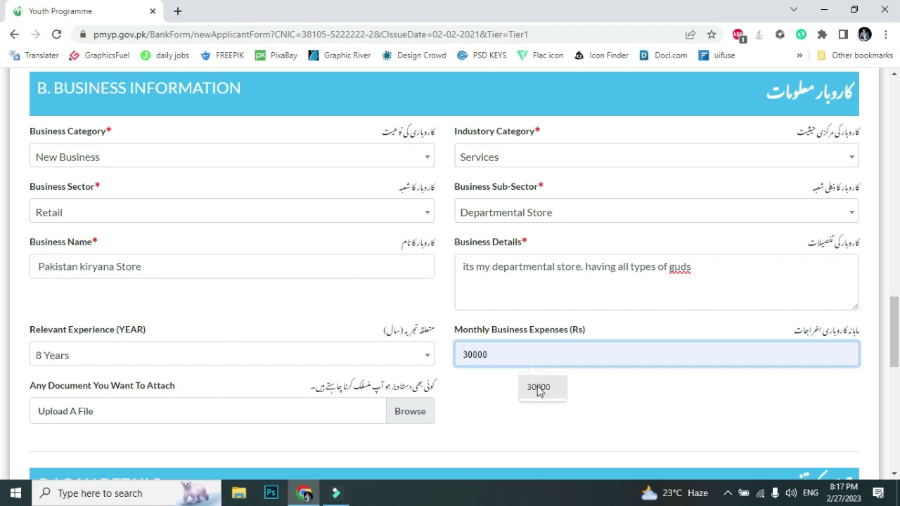
left_click(539, 389)
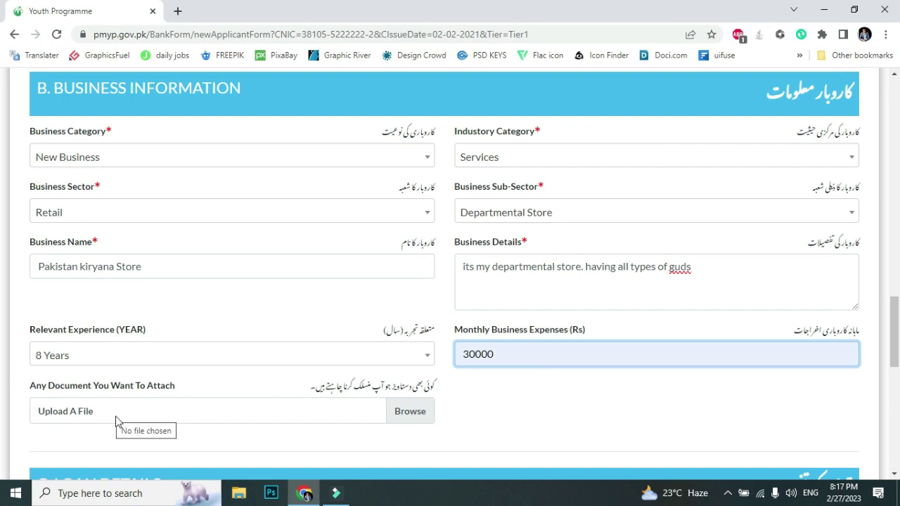
Step: In the Loan Details section, set the loan amount applied for to 300000 Rs and the loan period to 3 Years
scroll(894, 368, "down", 3)
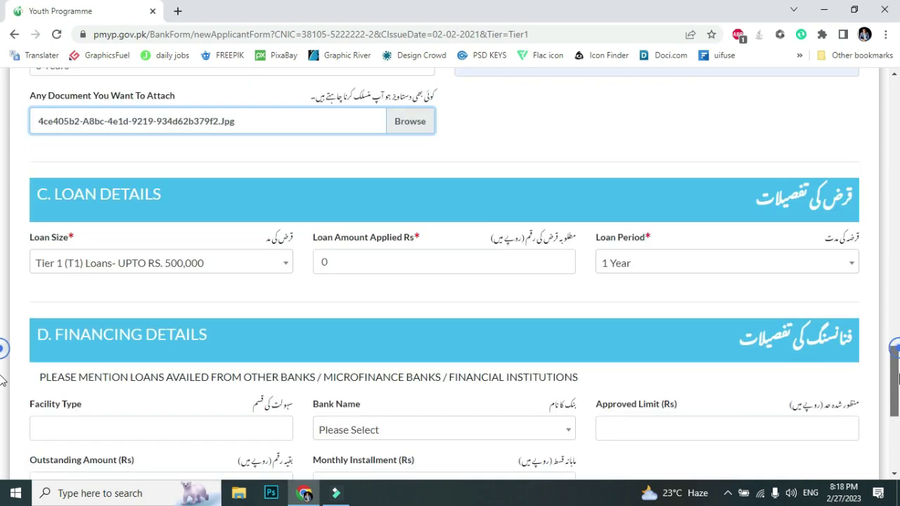
scroll(377, 235, "down", 2)
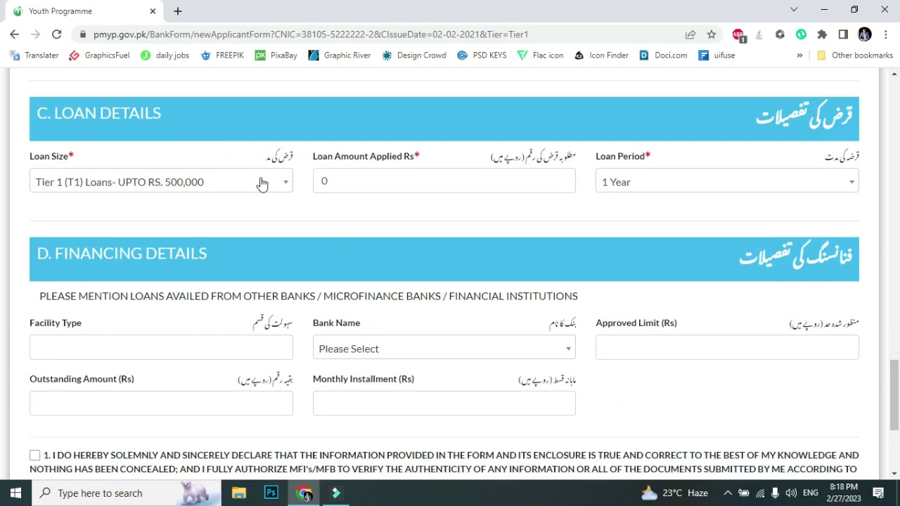
left_click(404, 181)
left_click_drag(402, 181, 224, 192)
type("3")
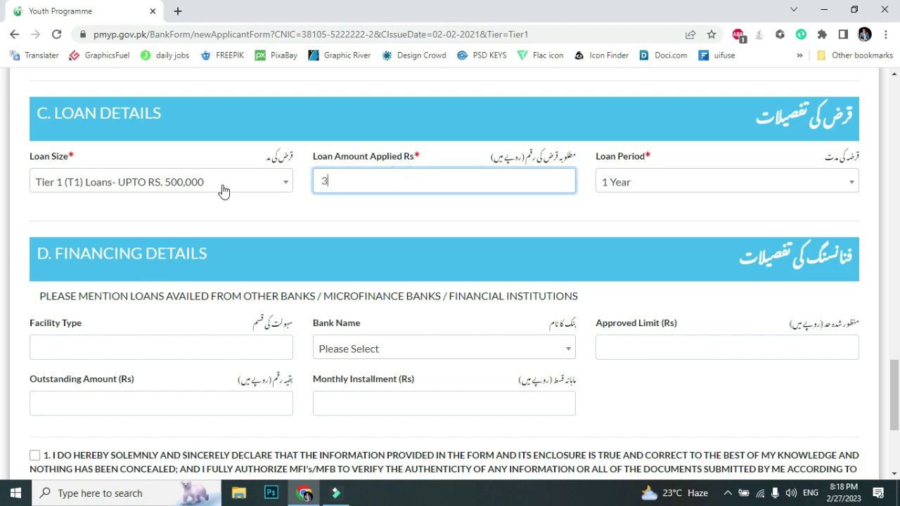
type("00000")
left_click(668, 183)
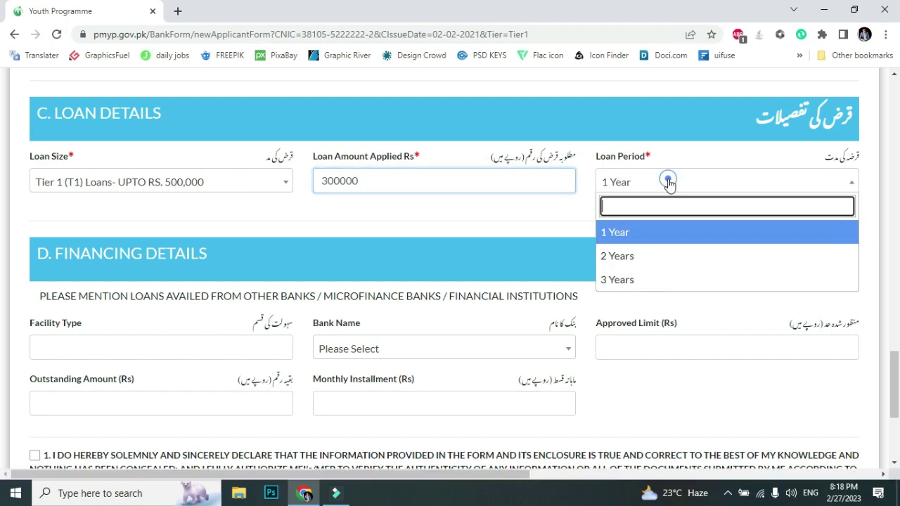
left_click(631, 284)
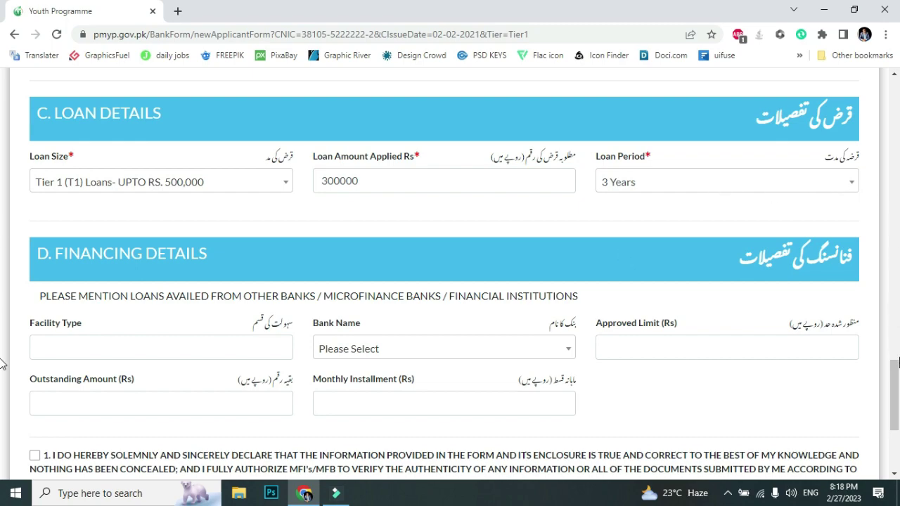
Step: Accept both declarations below the Financing Details section and save the application
scroll(896, 384, "down", 1)
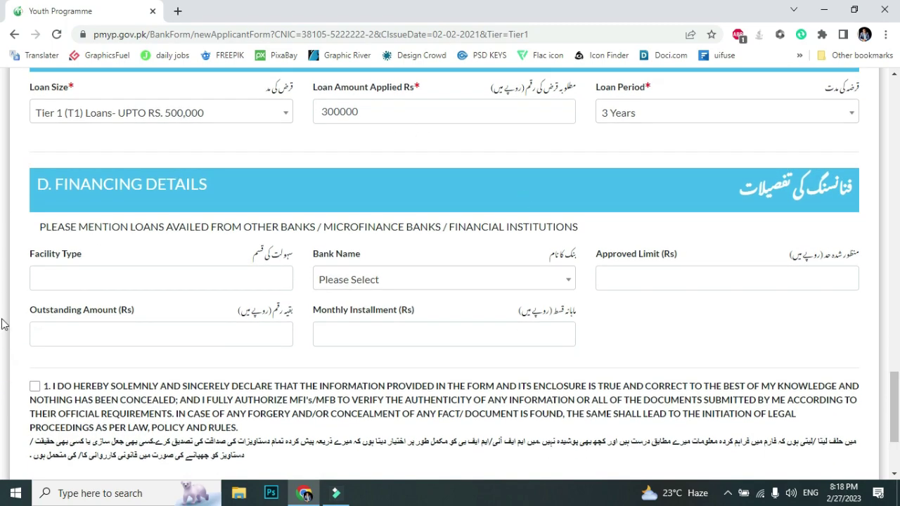
left_click(129, 282)
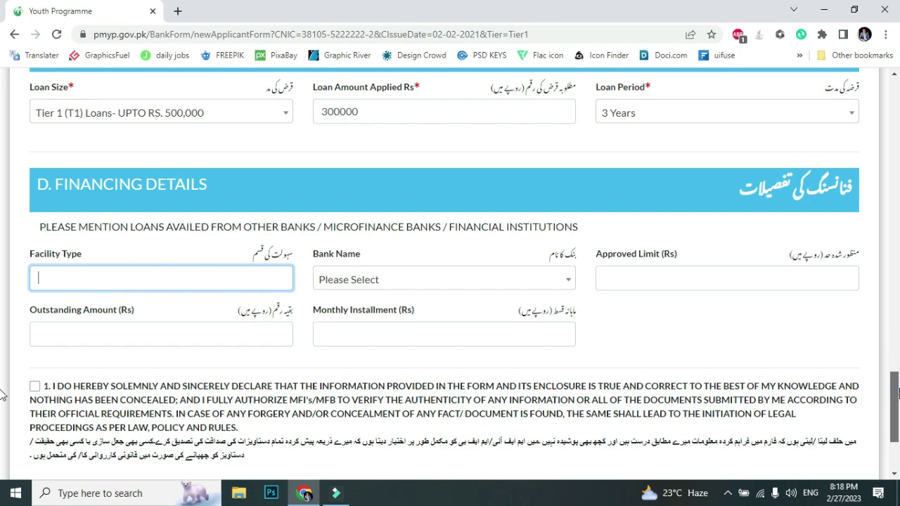
left_click_drag(896, 393, 896, 422)
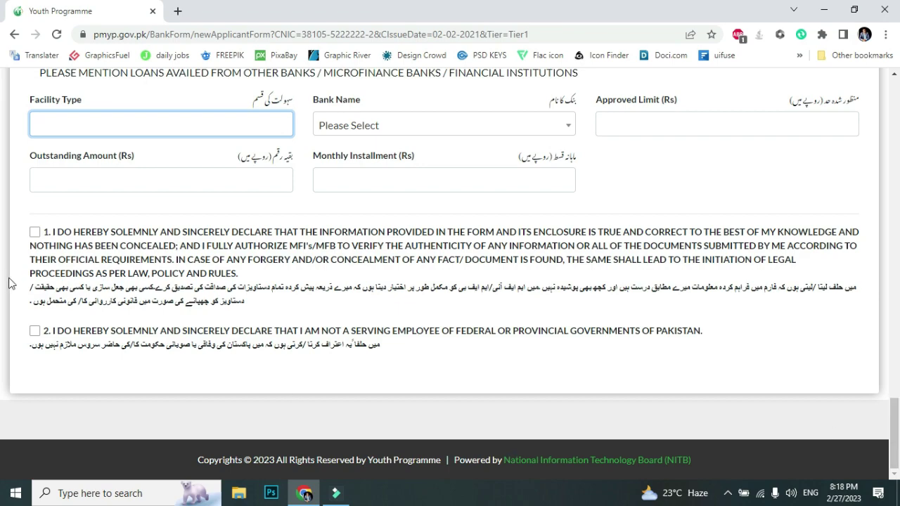
left_click(32, 234)
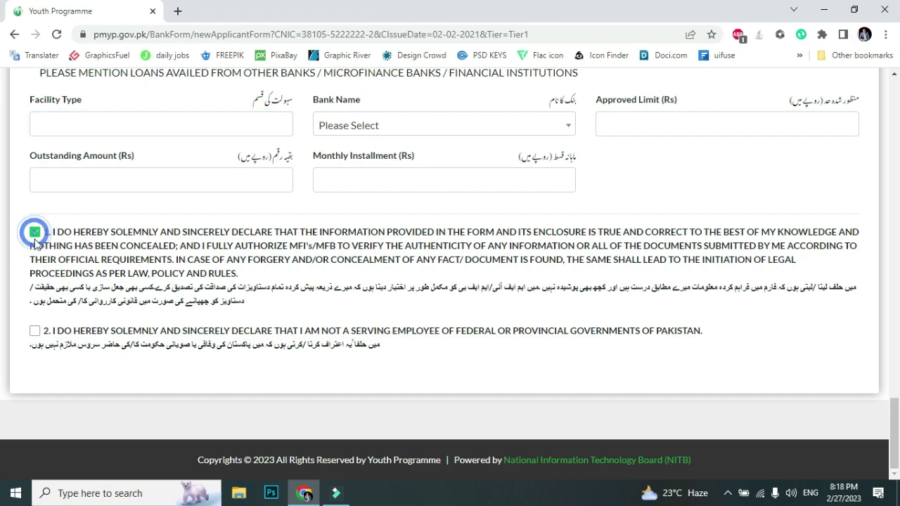
left_click(37, 334)
left_click(787, 365)
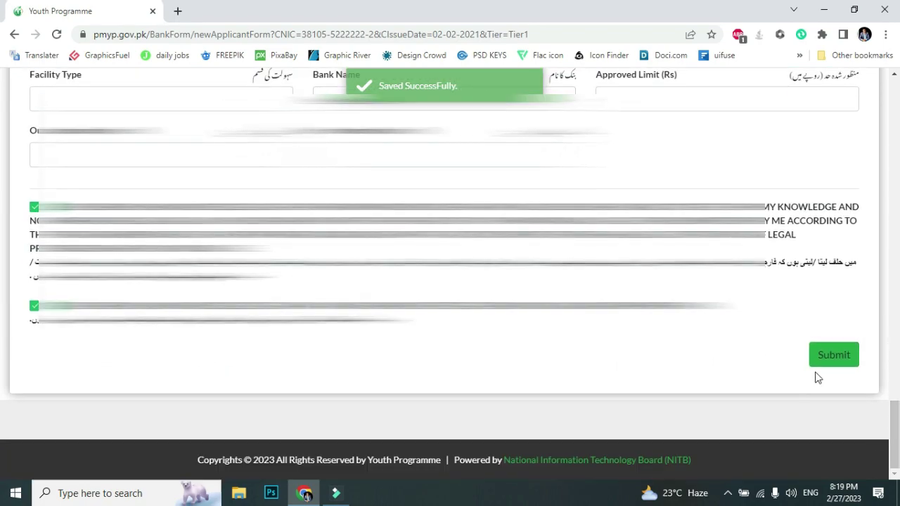
Step: Submit the loan application and dismiss the announcement and disclaimer notices
left_click(832, 349)
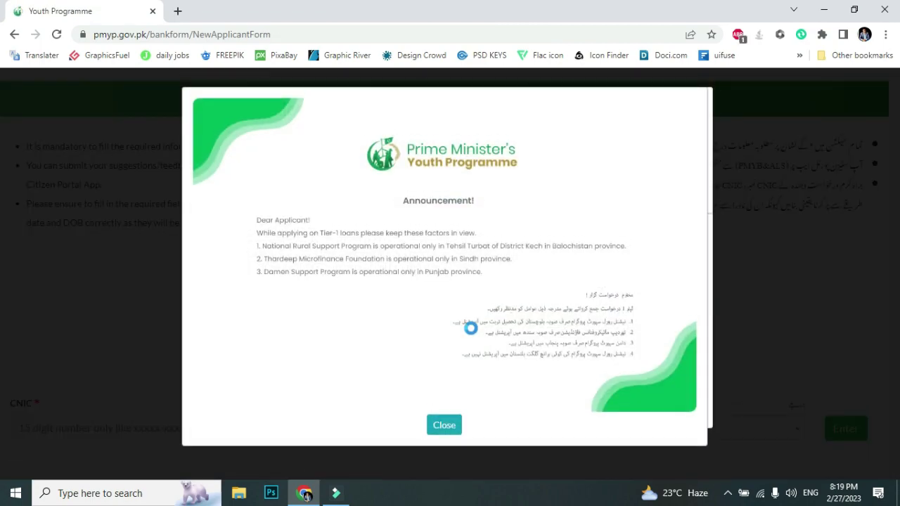
left_click(445, 424)
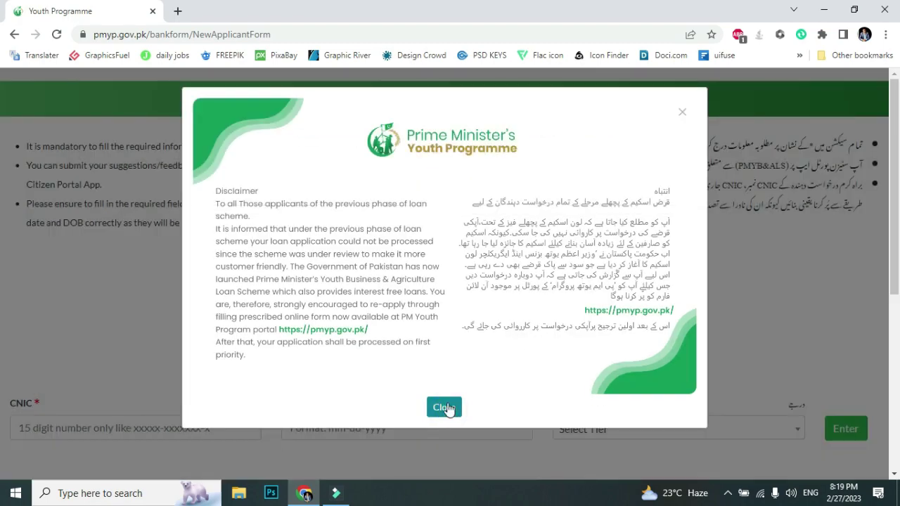
left_click(445, 409)
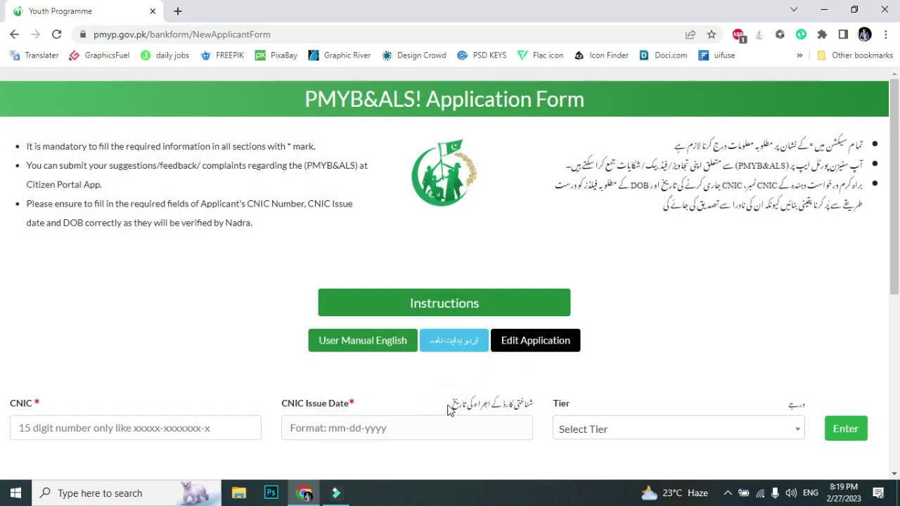
Step: Choose to edit the submitted application and begin entering the applicant's CNIC number in the application form
scroll(896, 302, "down", 3)
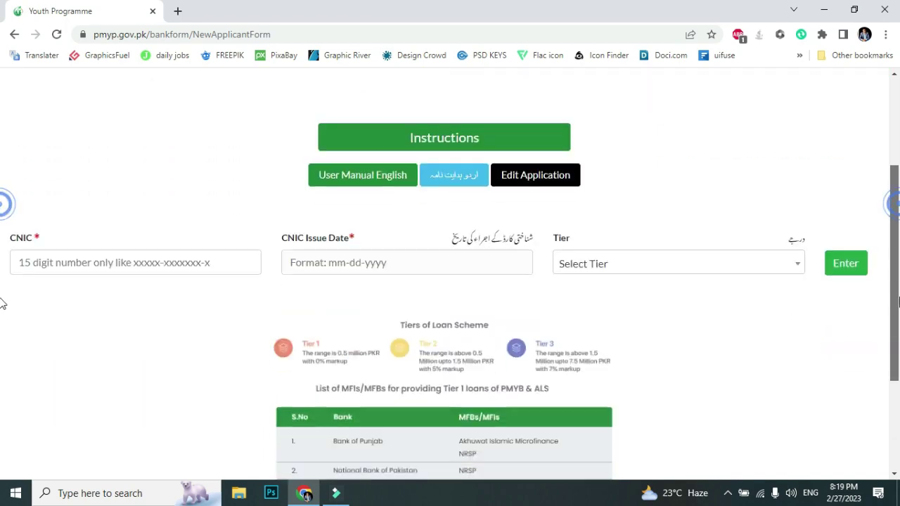
left_click_drag(898, 301, 898, 315)
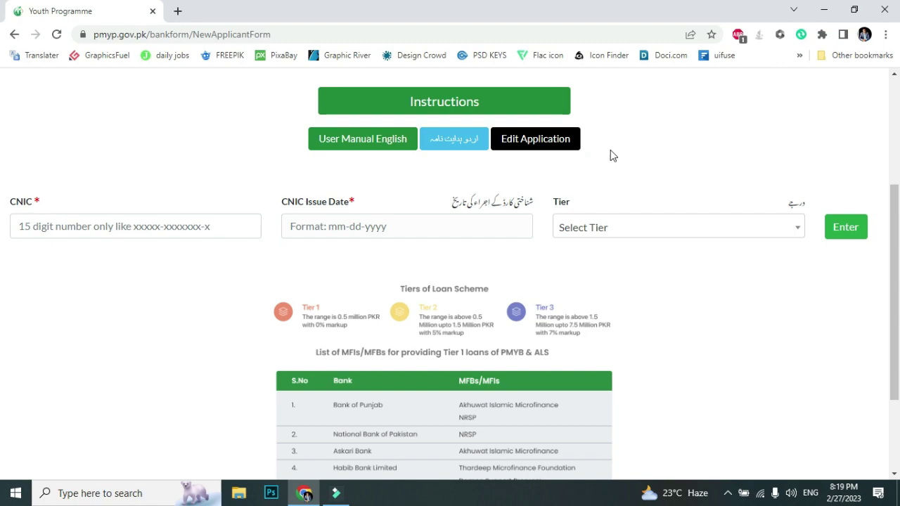
left_click(545, 142)
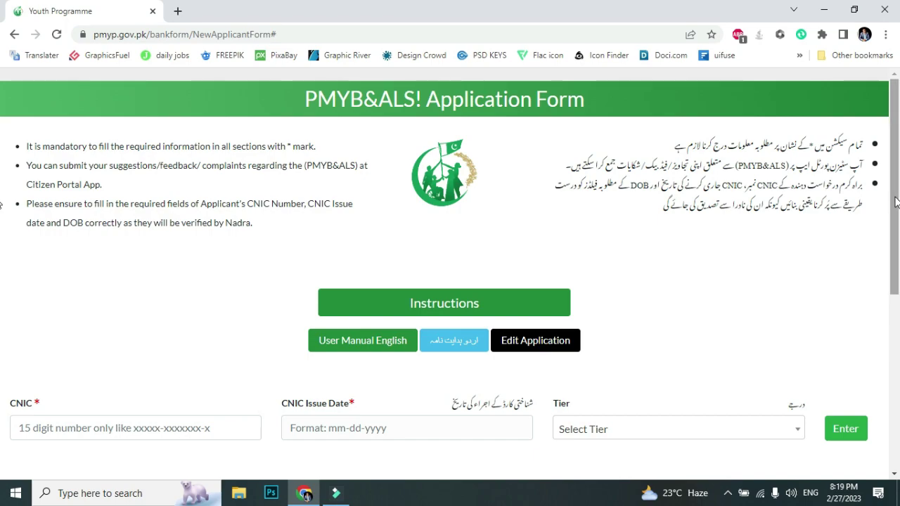
scroll(856, 282, "down", 2)
left_click(528, 186)
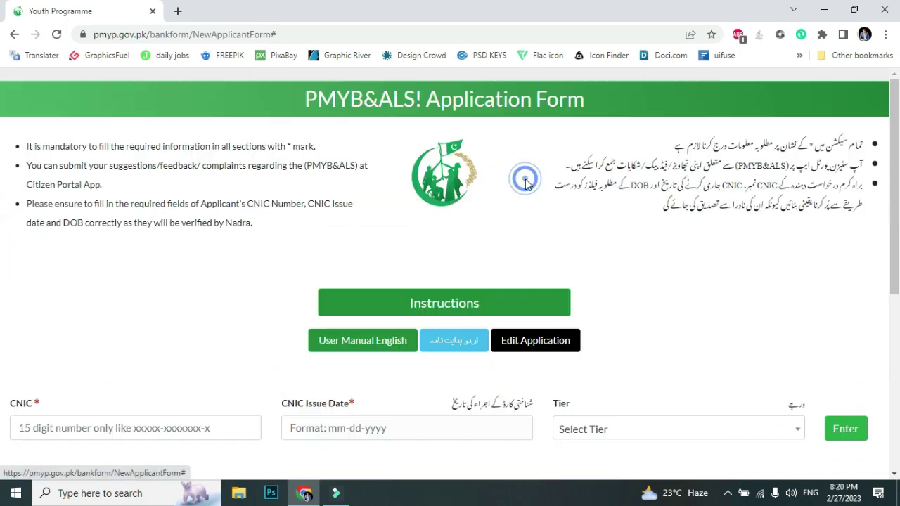
left_click(118, 428)
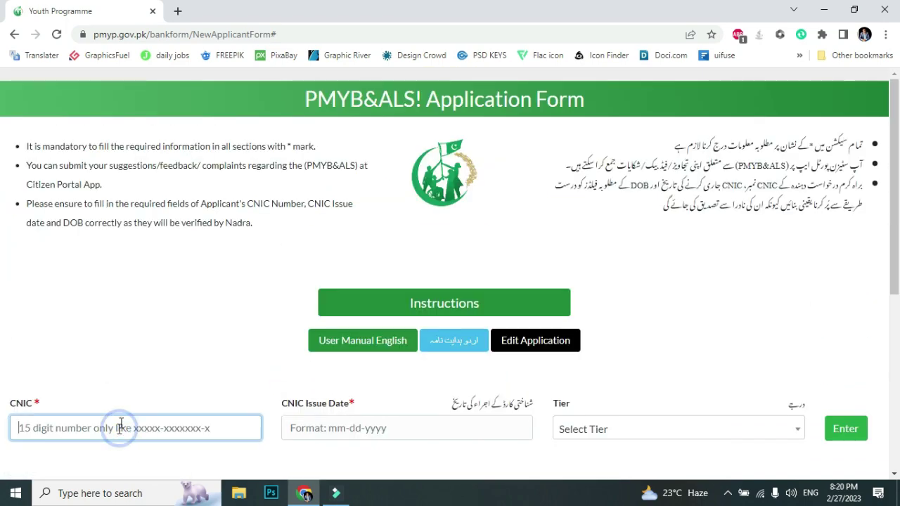
type("38")
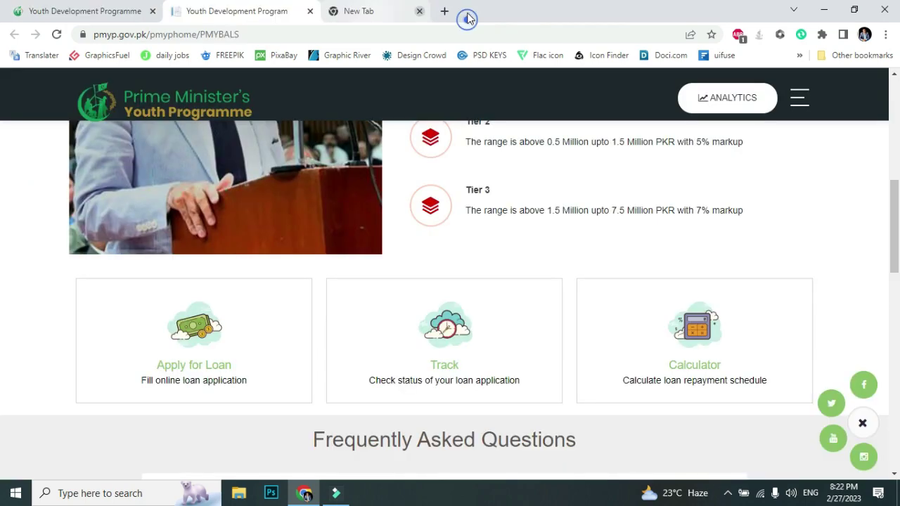
Step: Close the blank browser tab and open the loan application status tracking page from the PMYB&ALS page
left_click(468, 12)
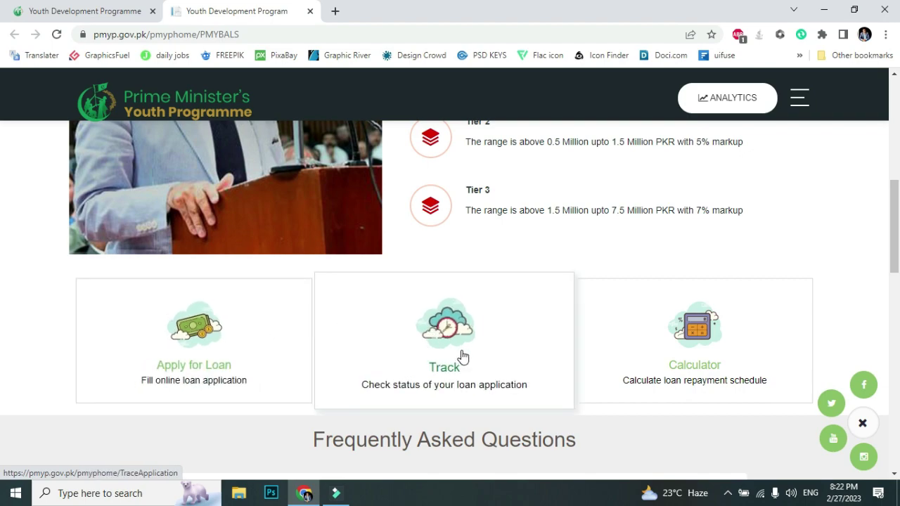
left_click(444, 366)
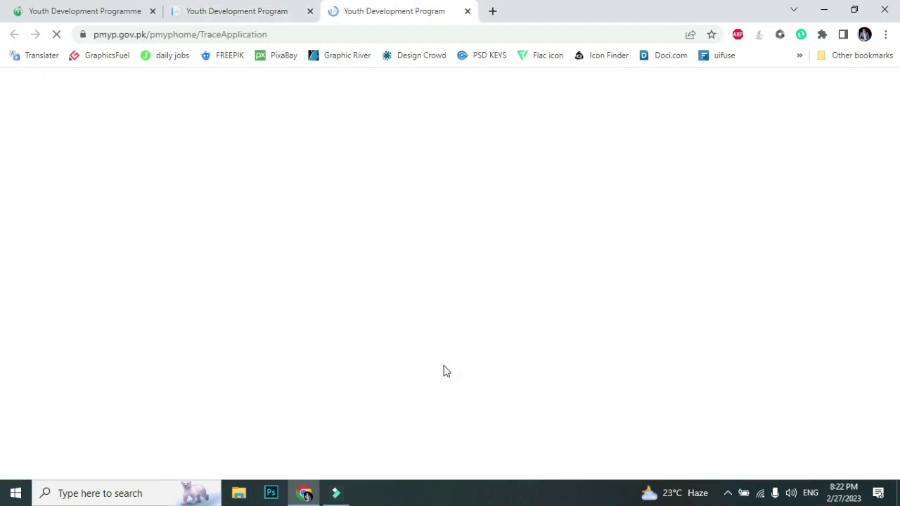